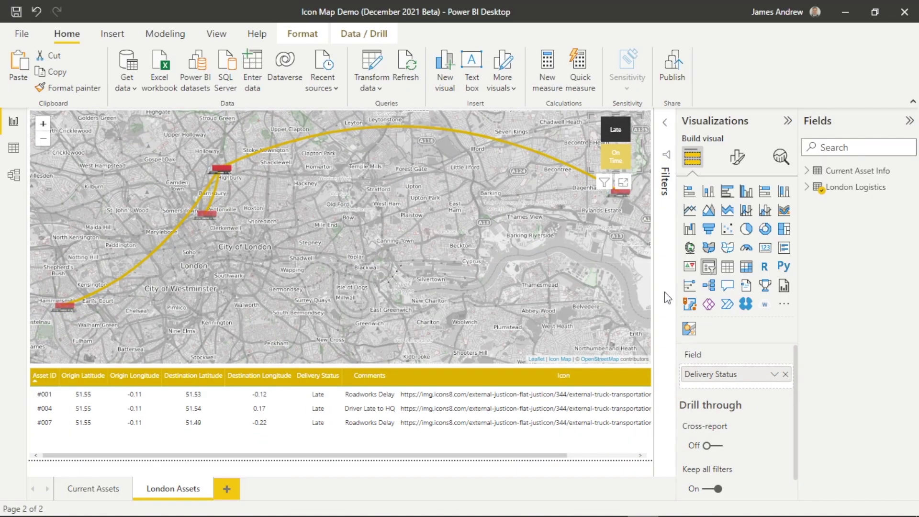
Step: Filter the London Assets map to On Time deliveries, then clear the legend filter
left_click(614, 158)
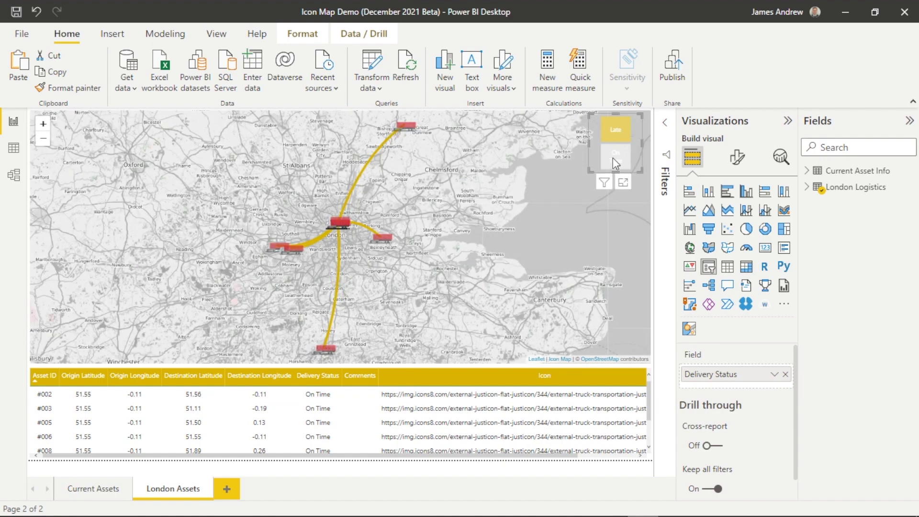
left_click(613, 157)
left_click(663, 265)
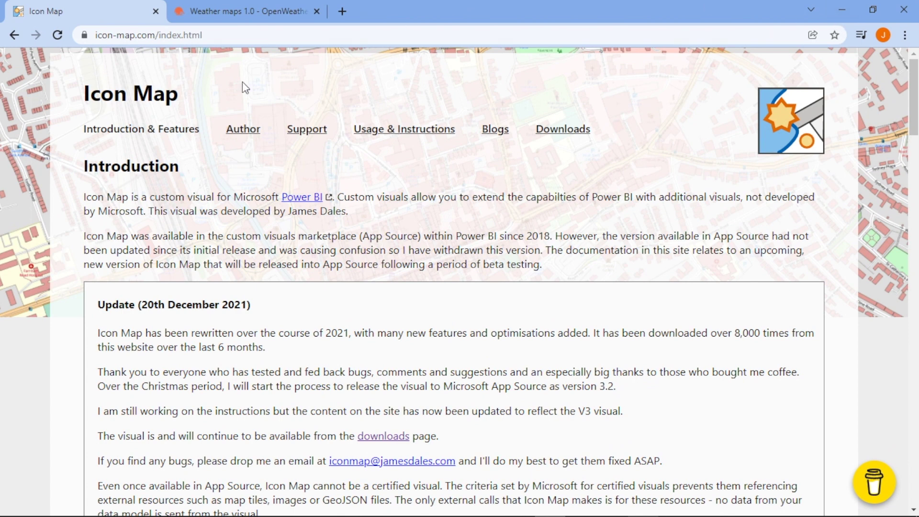
Step: Browse the interactive tour's Background Layers and Overlays, previewing the Daylight Terminator overlay
left_click(914, 100)
left_click_drag(913, 98, 913, 128)
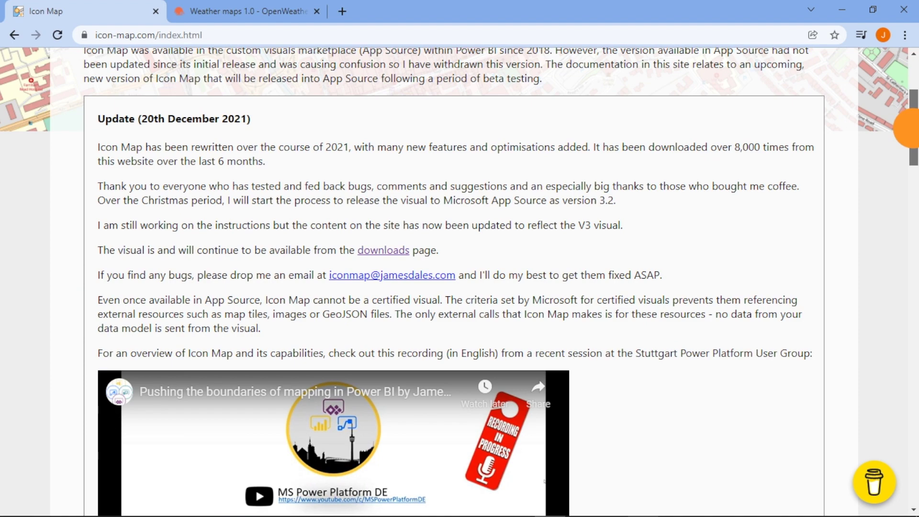
left_click_drag(913, 128, 912, 233)
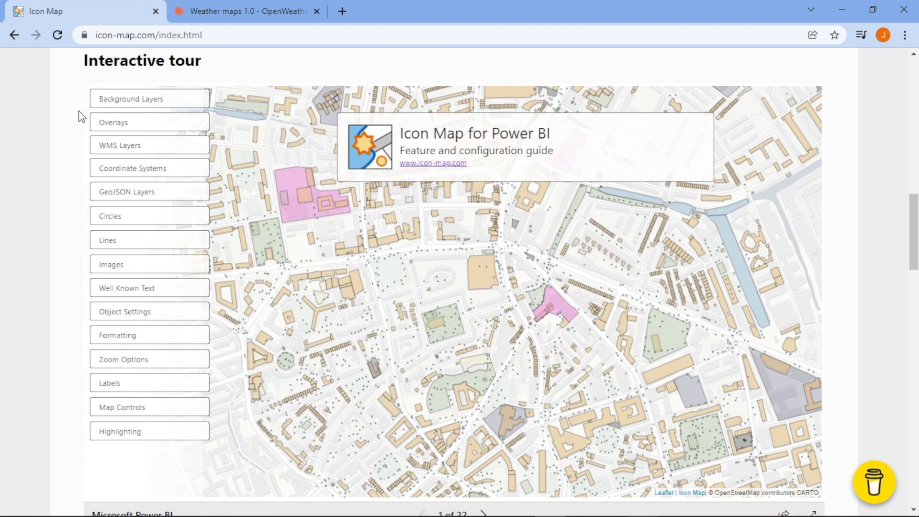
left_click(132, 100)
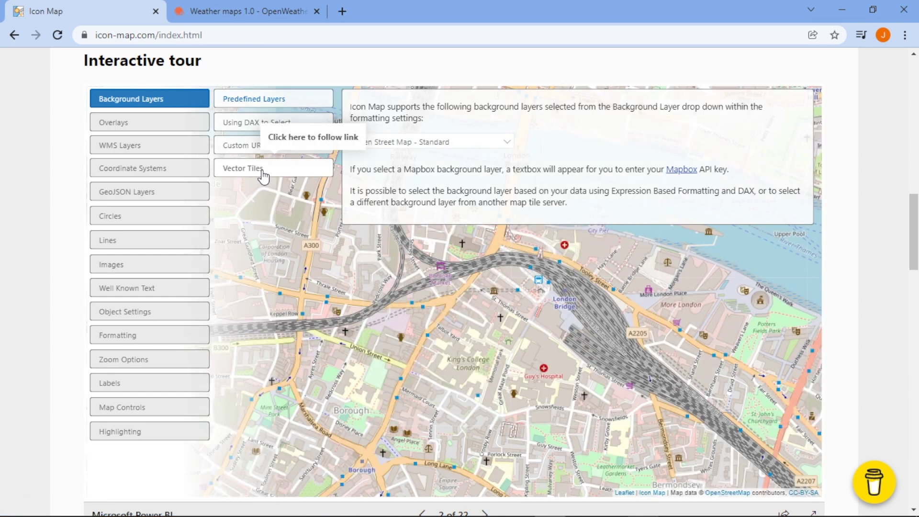
left_click(154, 122)
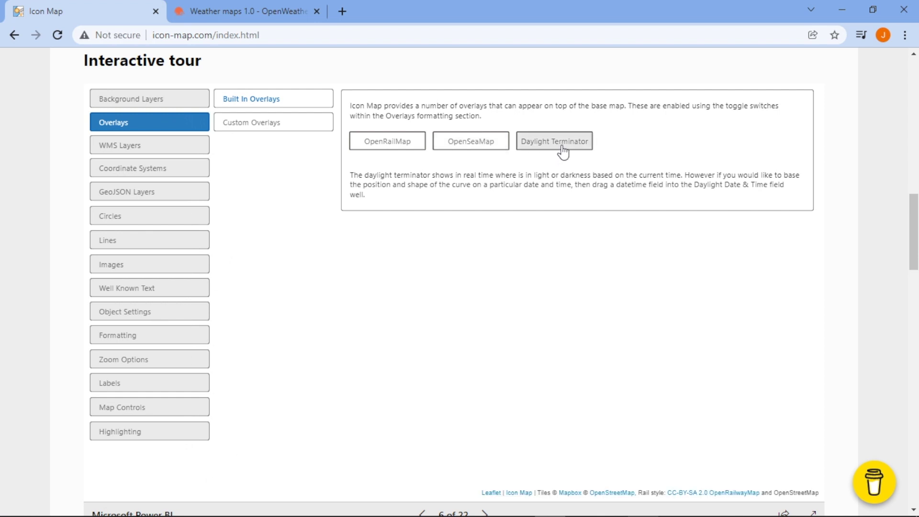
left_click(562, 149)
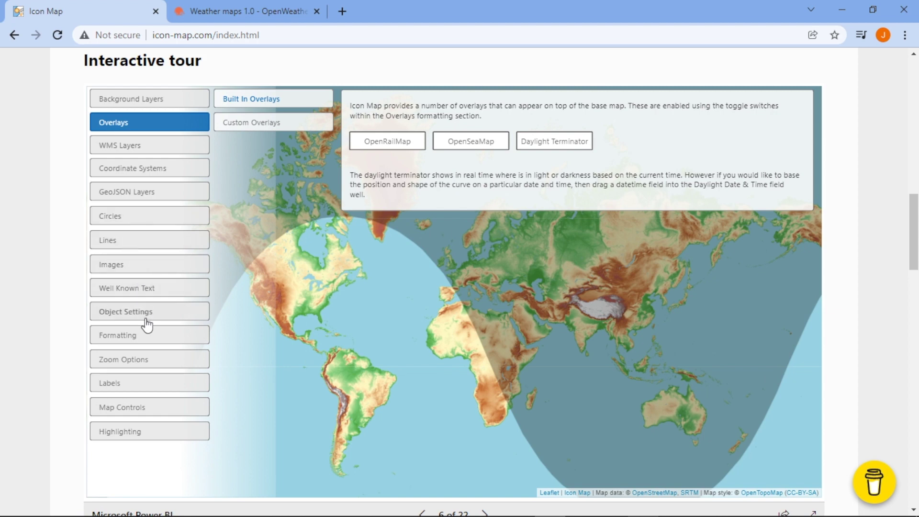
Step: View the tour's Object Settings section, then go to the Downloads page
left_click(146, 320)
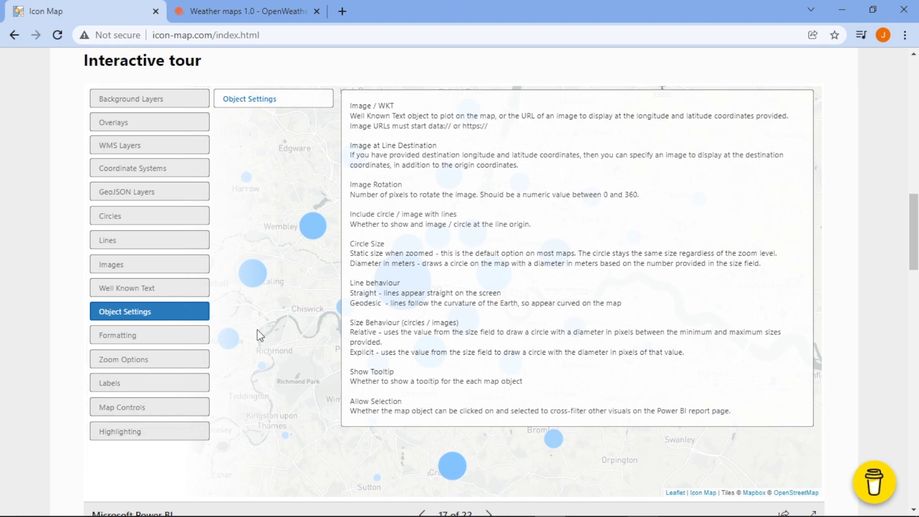
scroll(268, 284, "up", 1)
scroll(268, 283, "up", 20)
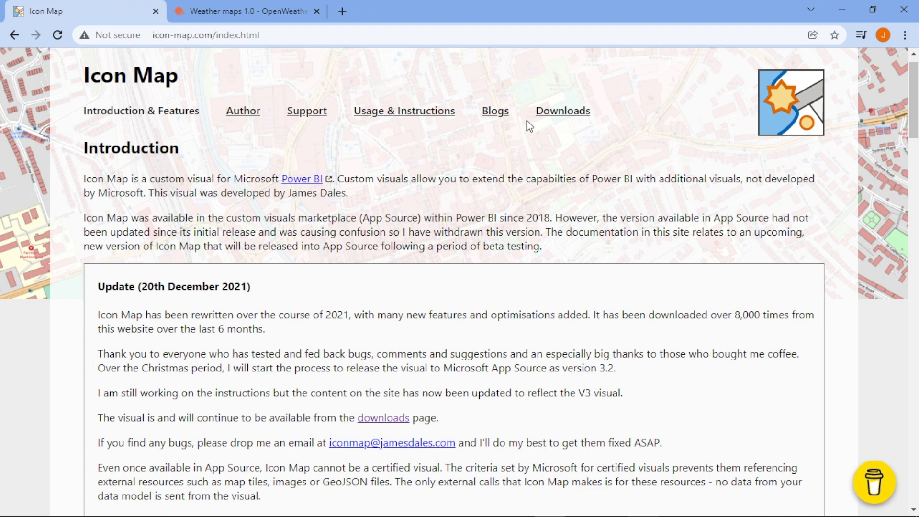
left_click(542, 115)
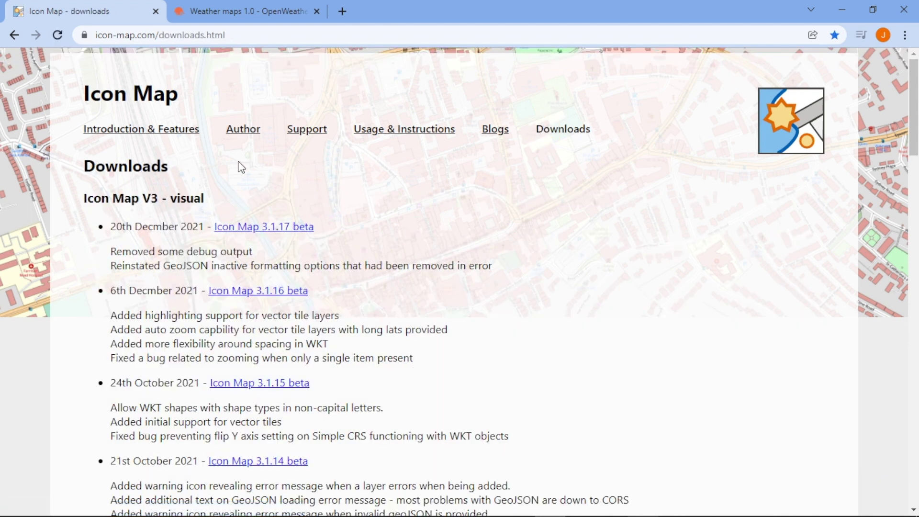
Step: Download the Icon Map 3.1.17 beta .pbiviz file and return to the Current Assets page
left_click(272, 234)
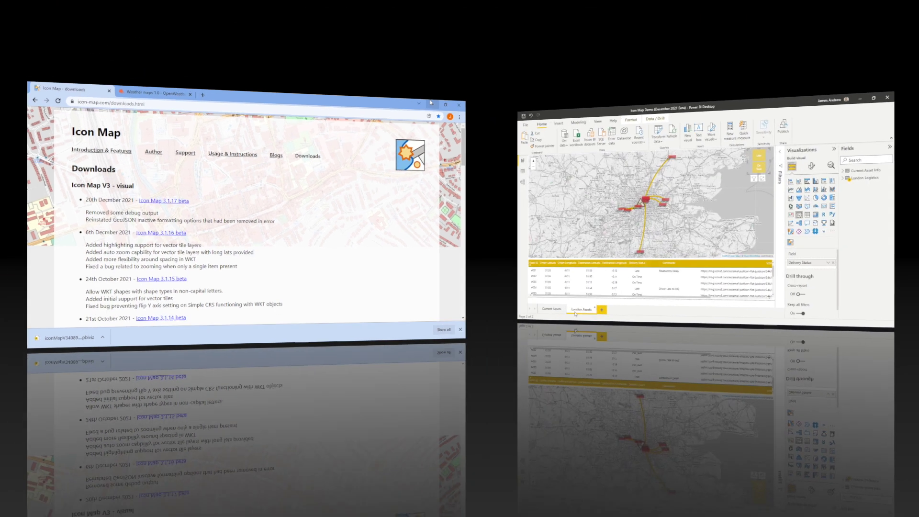
left_click(98, 489)
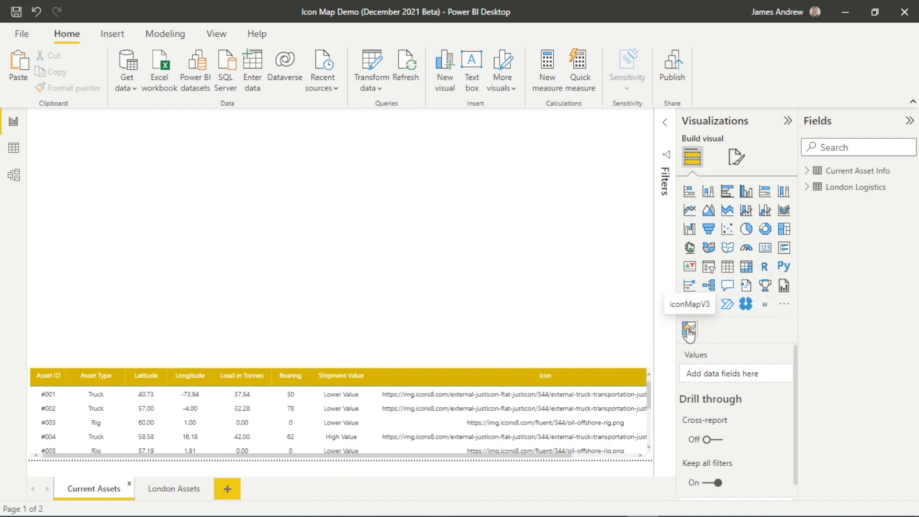
Step: Import the Icon Map visual from file and place an Icon Map visual on Current Assets
left_click(784, 305)
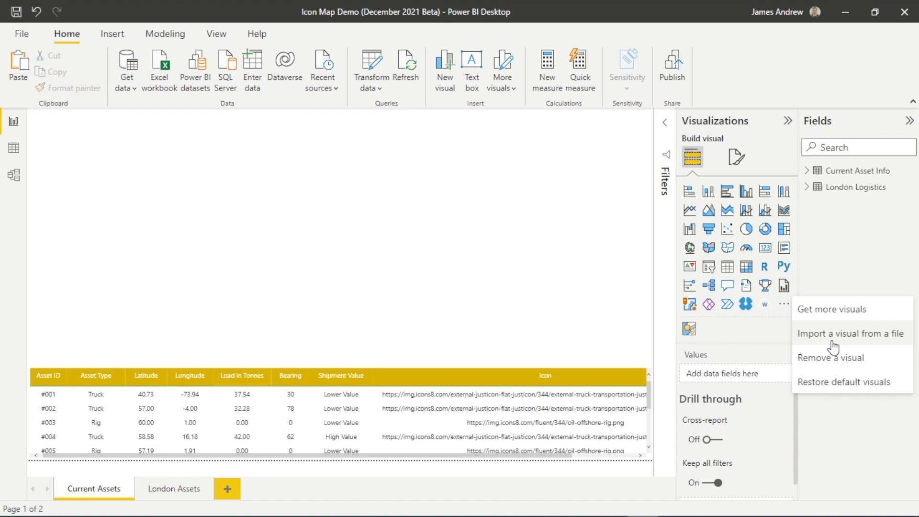
left_click(411, 271)
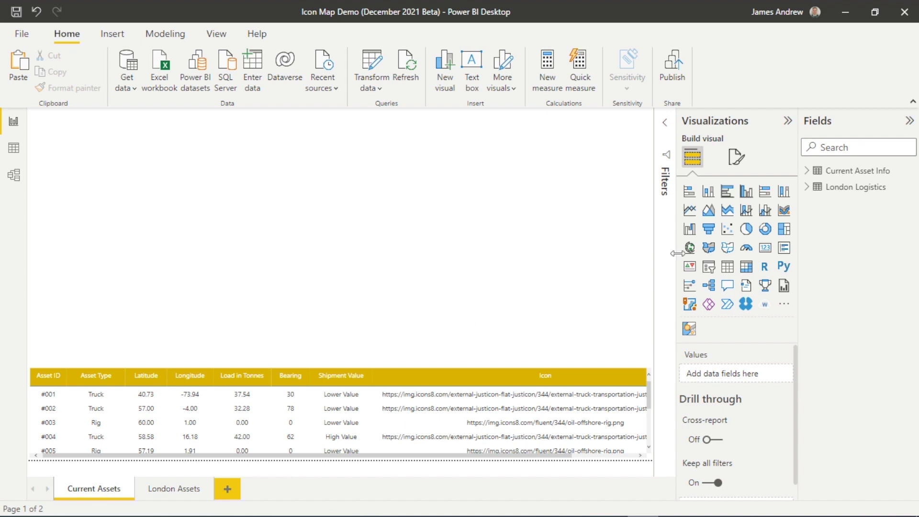
left_click(689, 330)
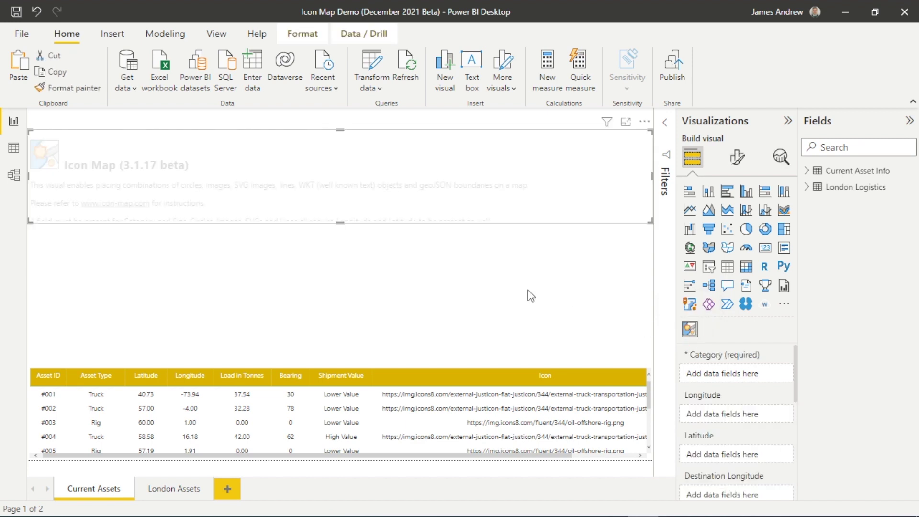
Step: Resize the Icon Map visual to fill the page above the table and expand Current Asset Info fields
left_click_drag(650, 220, 651, 364)
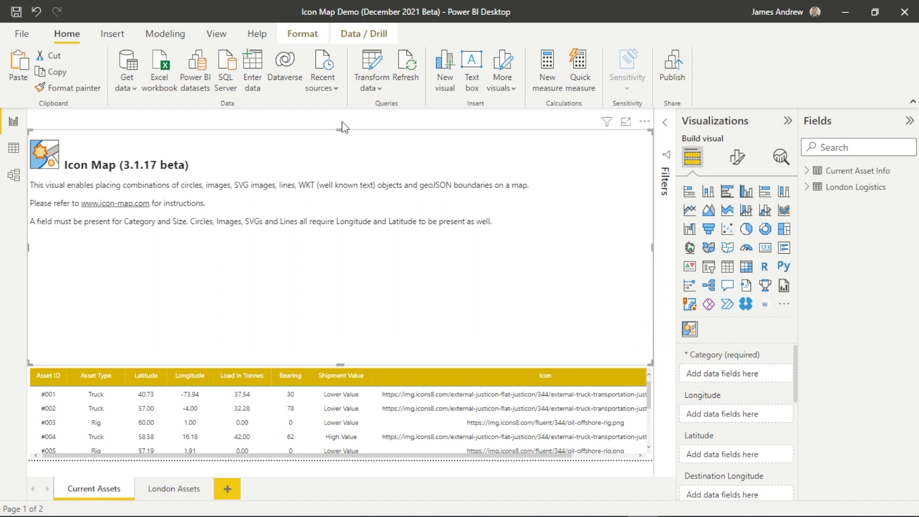
left_click_drag(341, 129, 337, 109)
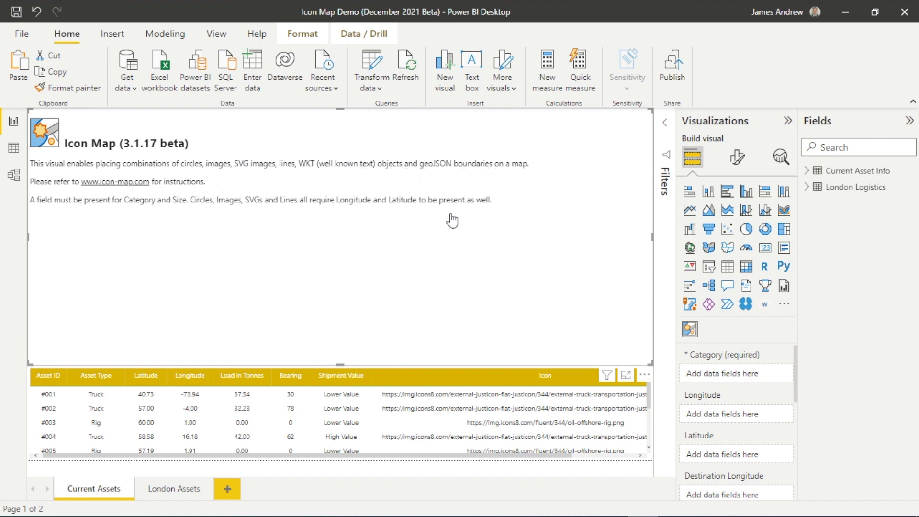
left_click_drag(794, 371, 782, 298)
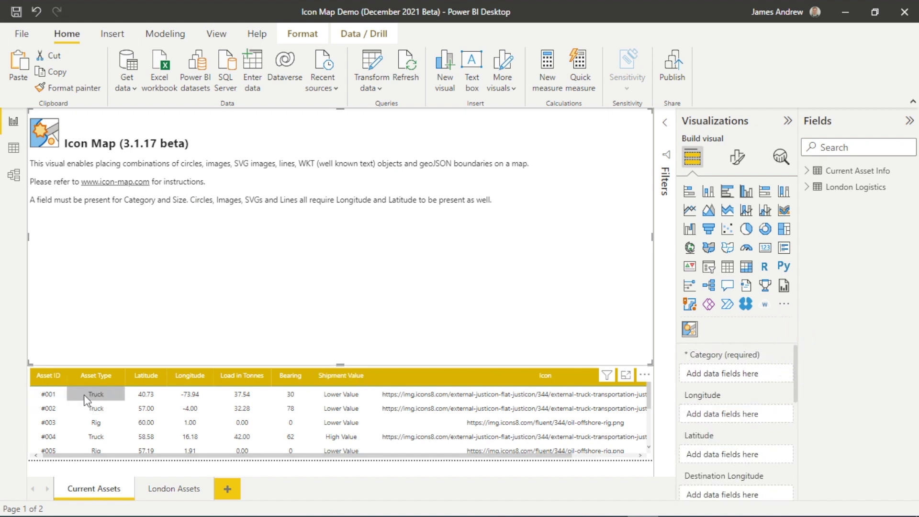
left_click_drag(649, 402, 650, 311)
mouse_move(648, 402)
left_mouse_down()
mouse_move(649, 441)
mouse_move(650, 375)
mouse_move(646, 386)
left_mouse_up()
left_click(208, 278)
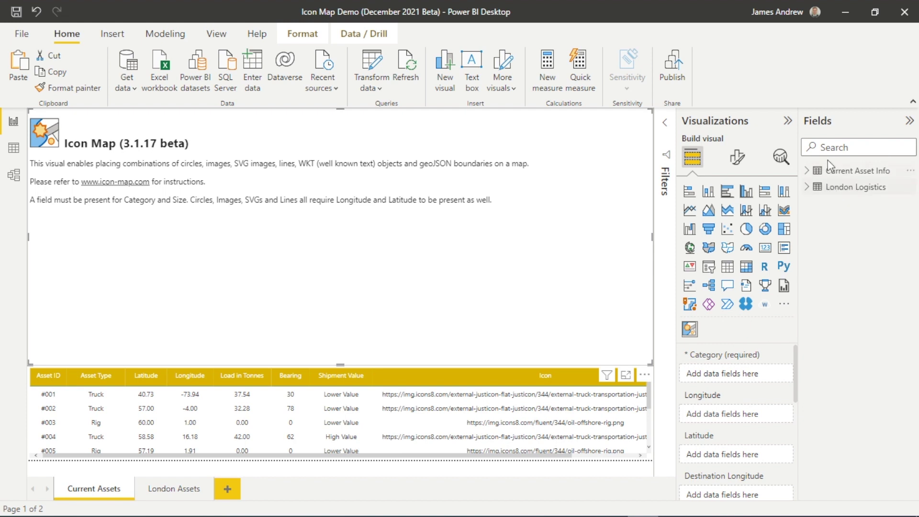
left_click(817, 172)
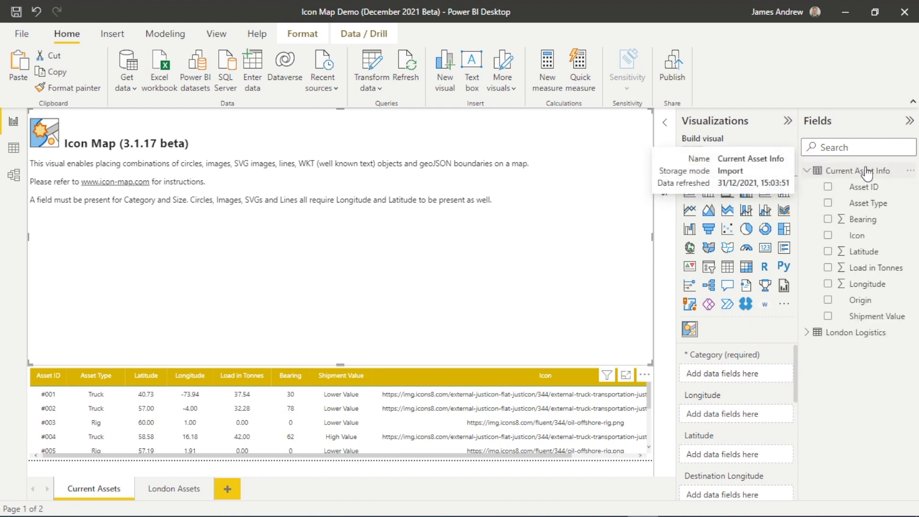
Step: Put Asset ID in Category and Size, and Longitude and Latitude in their wells
left_click_drag(885, 192, 755, 381)
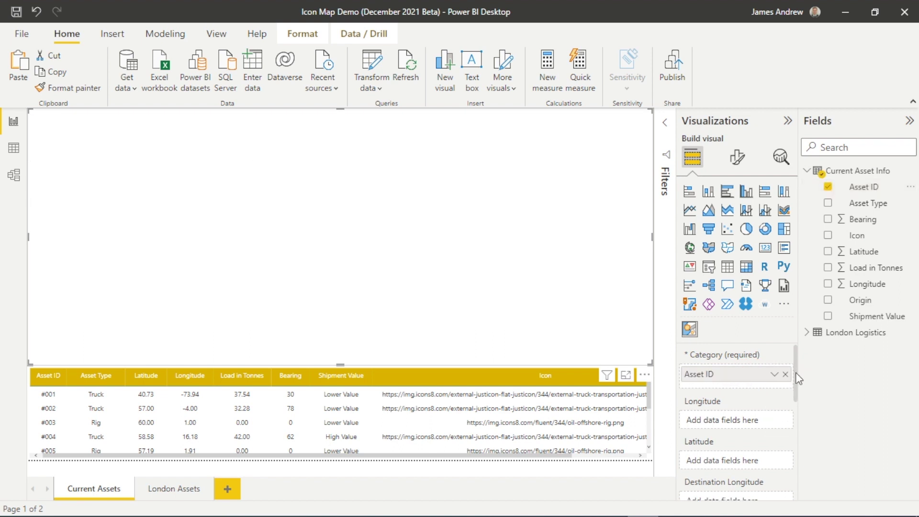
left_click_drag(794, 372, 798, 440)
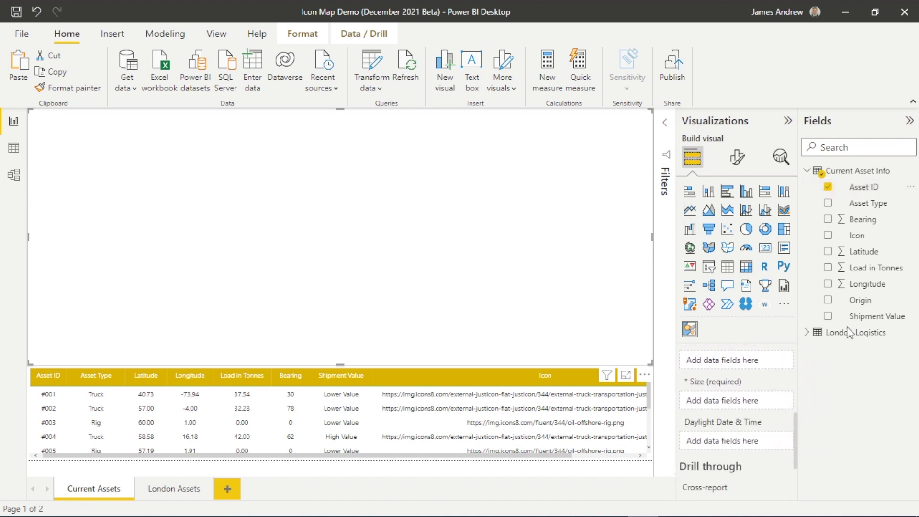
left_click_drag(827, 186, 785, 402)
left_click_drag(794, 444, 795, 364)
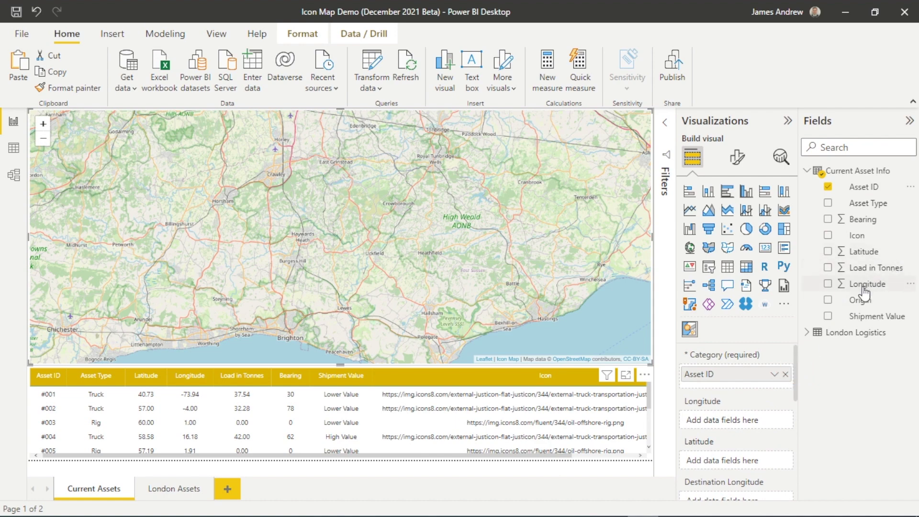
left_click_drag(864, 291, 746, 420)
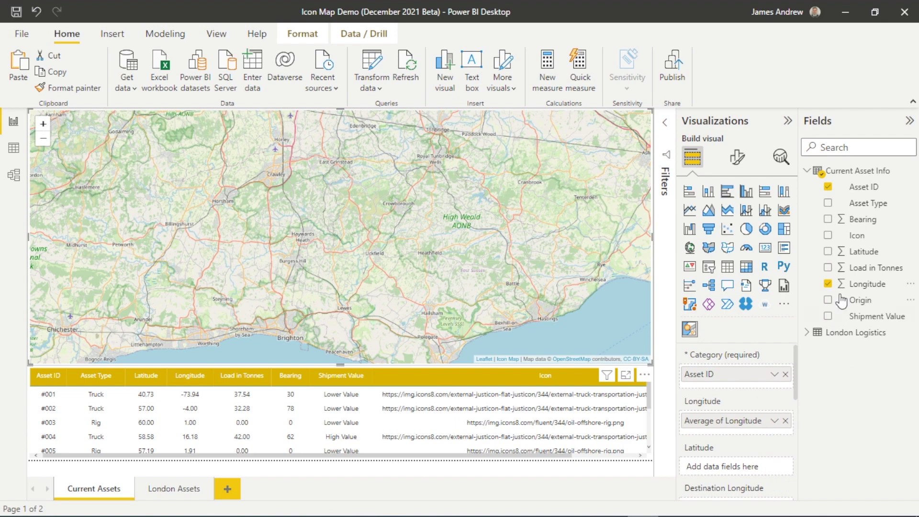
left_click_drag(863, 251, 747, 469)
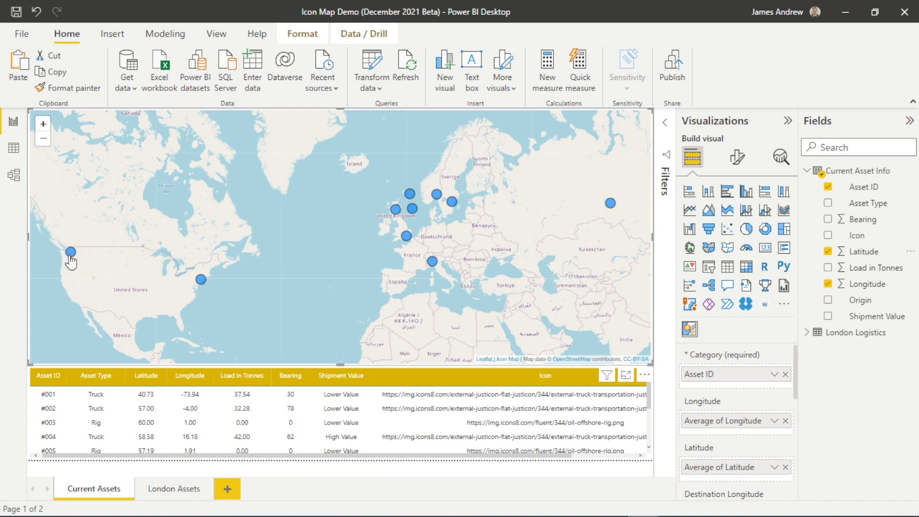
mouse_move(200, 283)
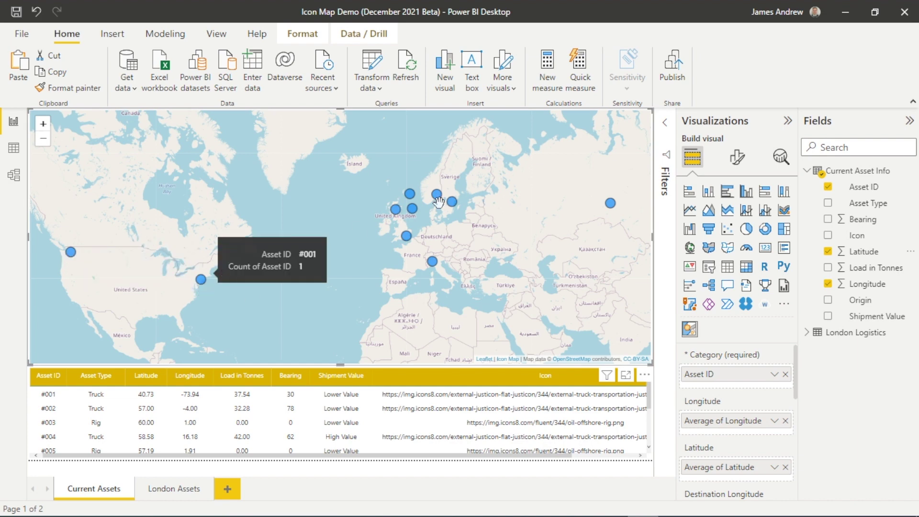
mouse_move(404, 244)
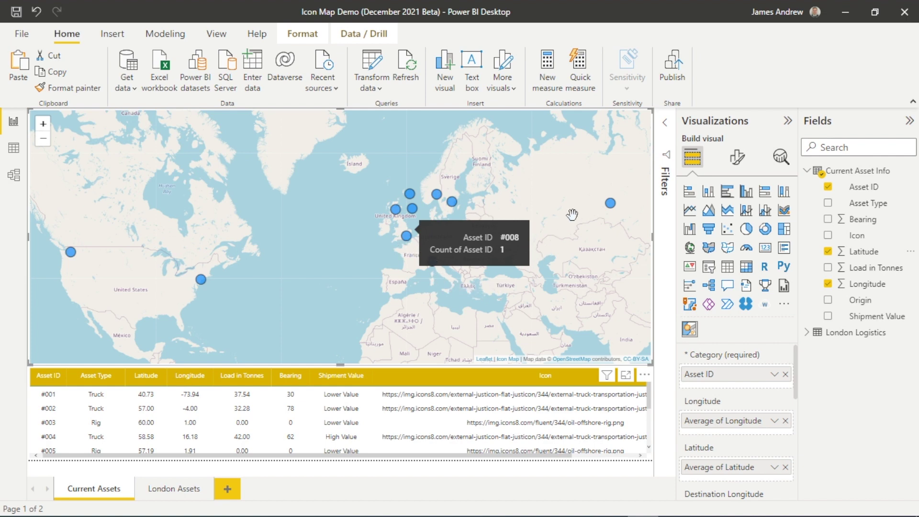
left_click(743, 163)
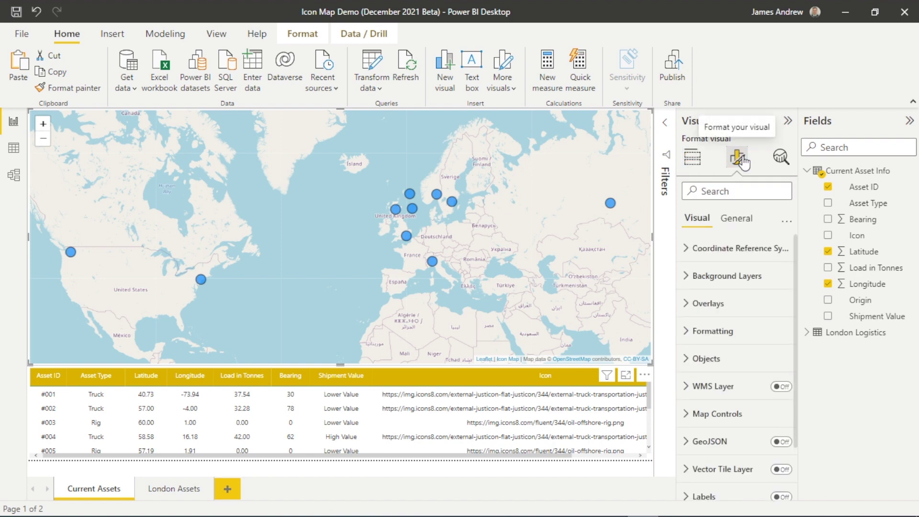
Step: Bind the Objects Image / WKT setting to the Current Asset Info Icon field
left_click(685, 358)
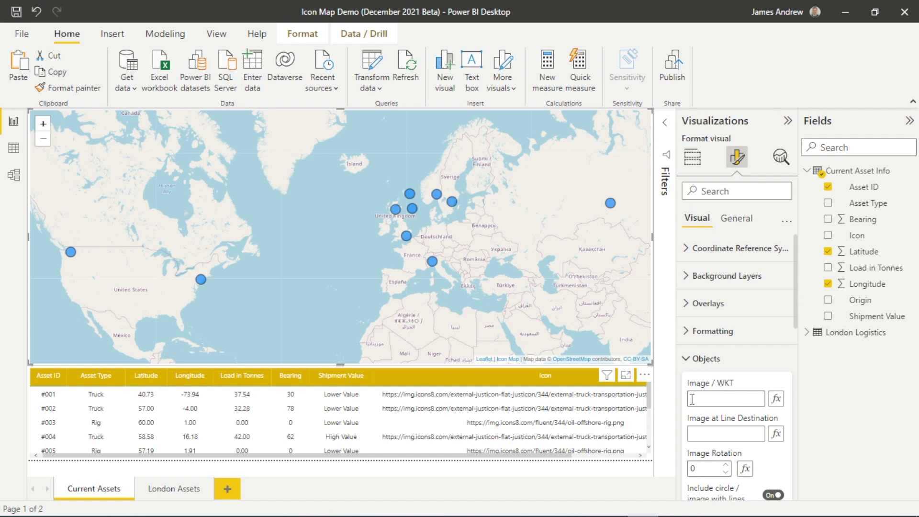
left_click(726, 433)
left_click(724, 398)
left_click(776, 399)
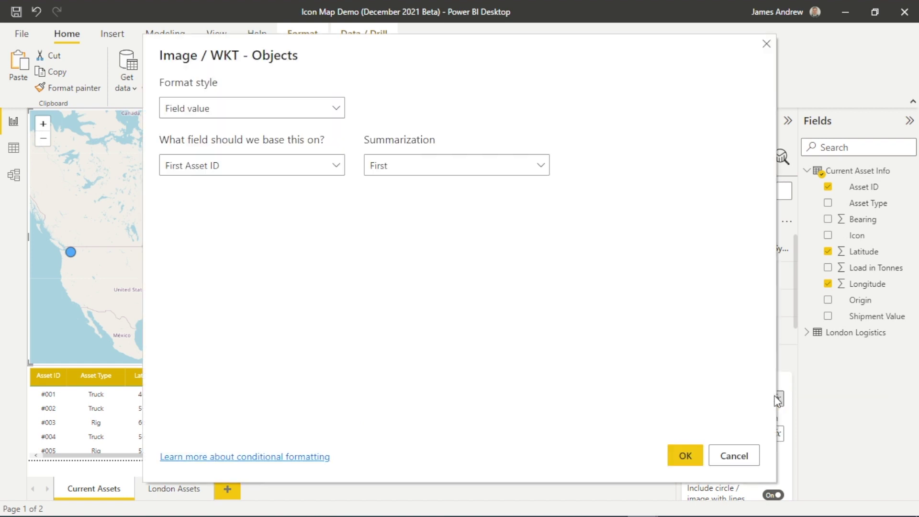
left_click(333, 164)
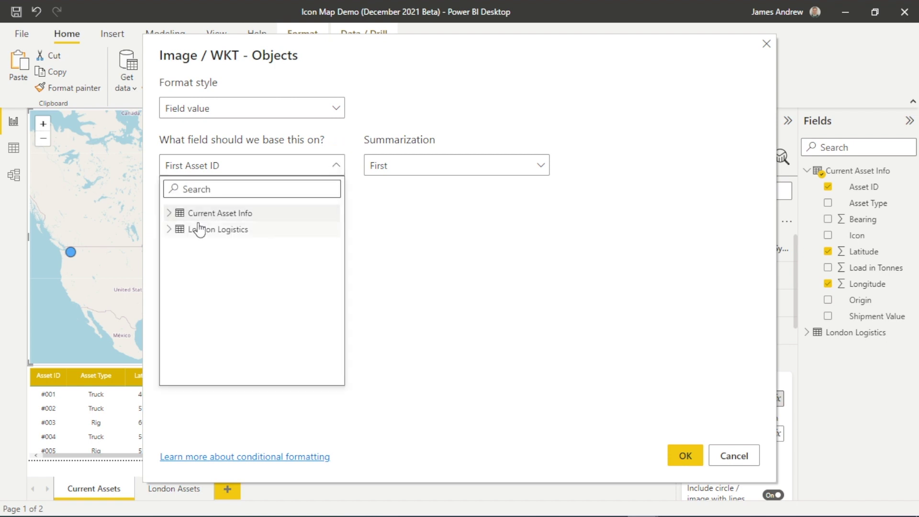
left_click(179, 214)
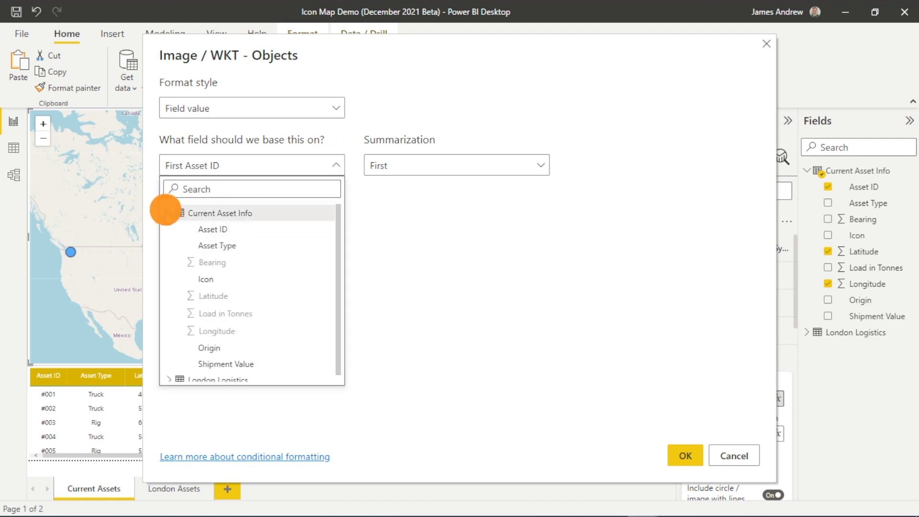
left_click(217, 282)
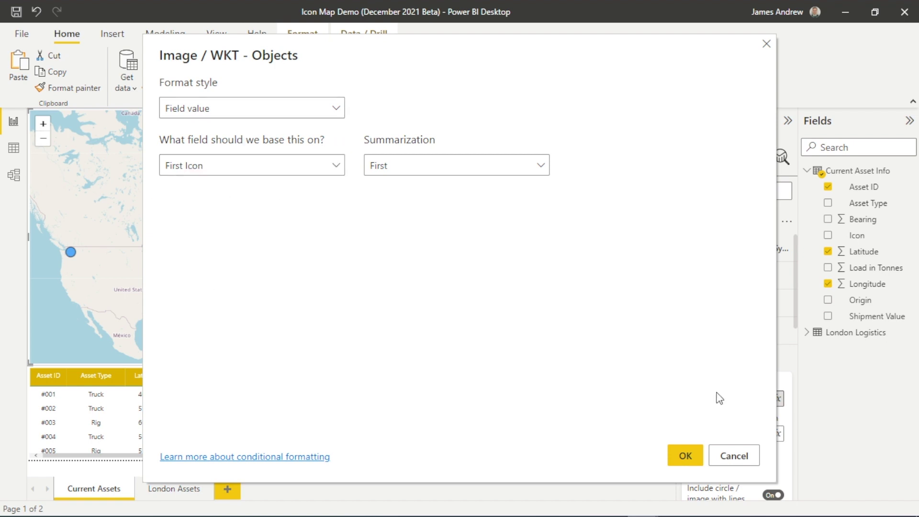
left_click(685, 460)
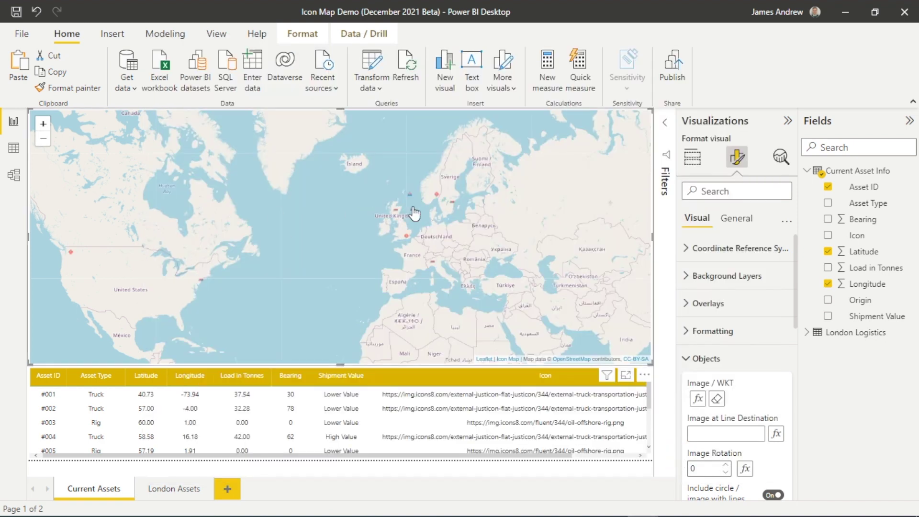
Step: Change the Size Behaviour Minimum Size from 3 to 35 and collapse Objects
mouse_move(739, 406)
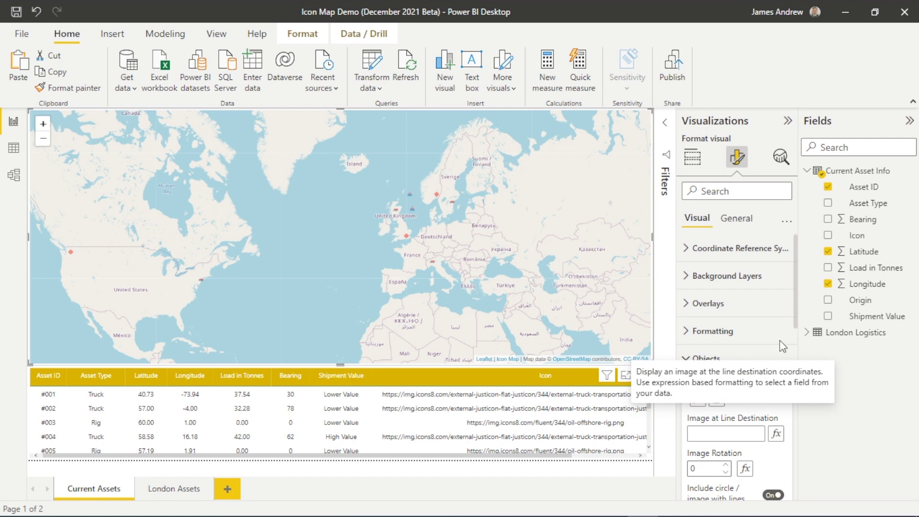
left_click_drag(795, 263, 797, 369)
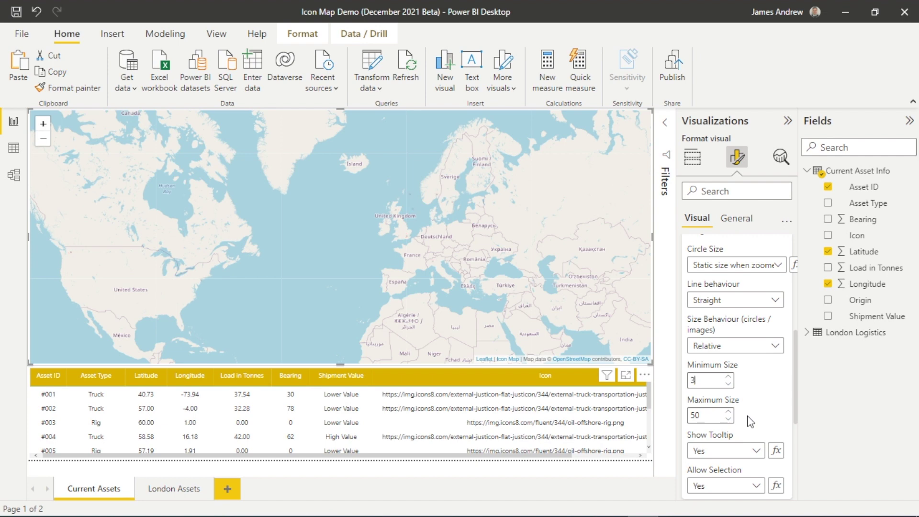
type("5")
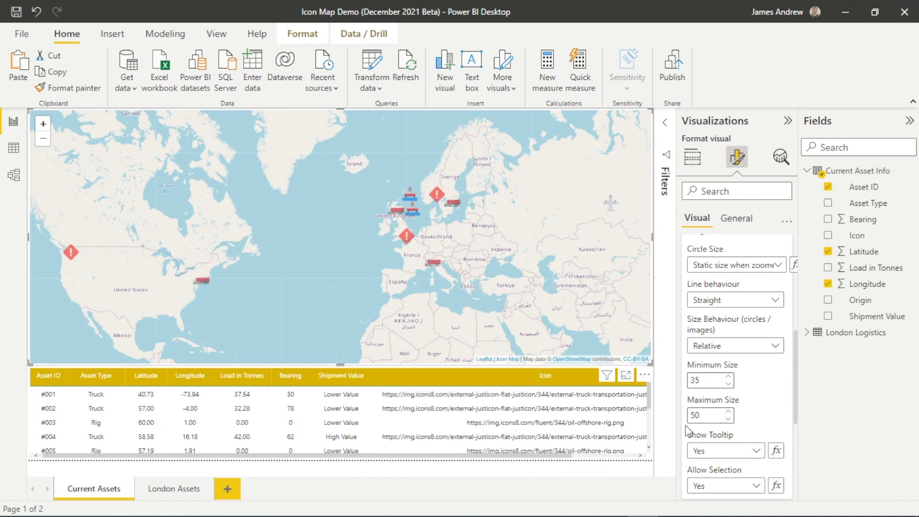
scroll(757, 252, "up", 3)
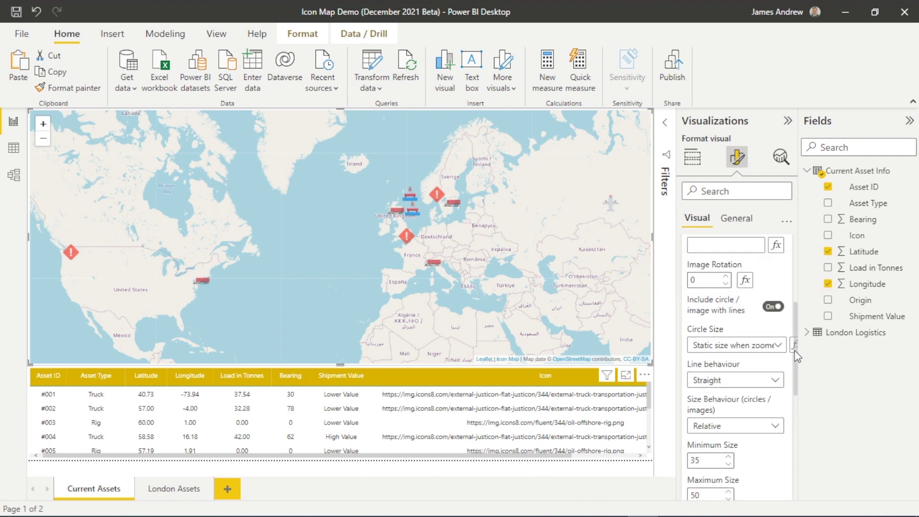
left_click_drag(796, 355, 789, 301)
left_click(687, 326)
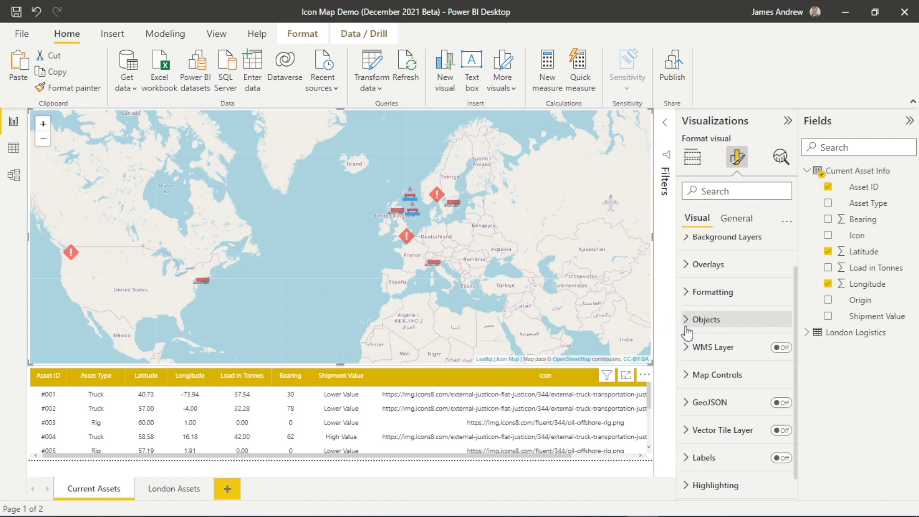
Step: Check the enlarged truck, rig and warning icons across the world map
mouse_move(610, 203)
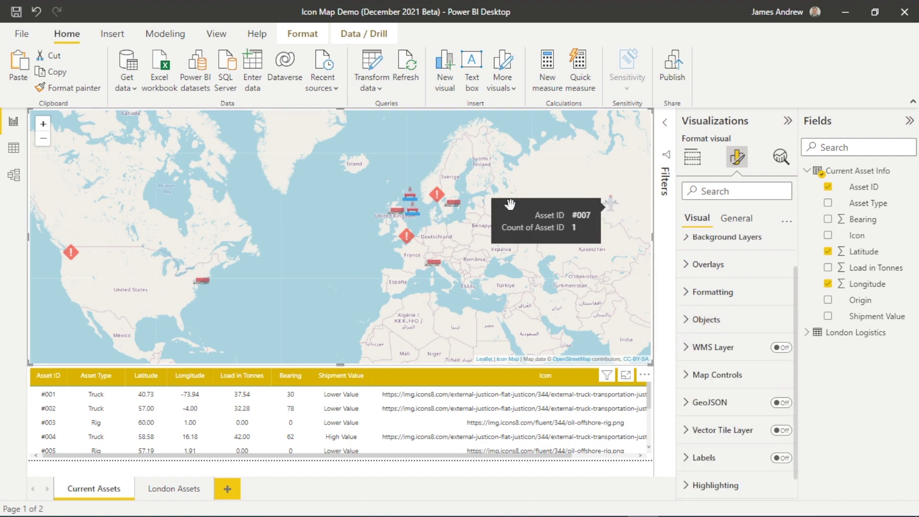
mouse_move(70, 254)
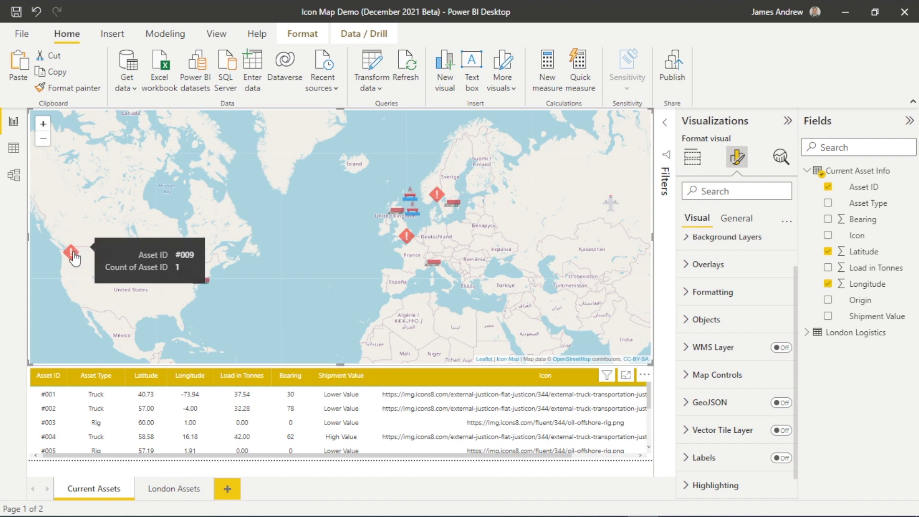
mouse_move(401, 214)
mouse_move(413, 236)
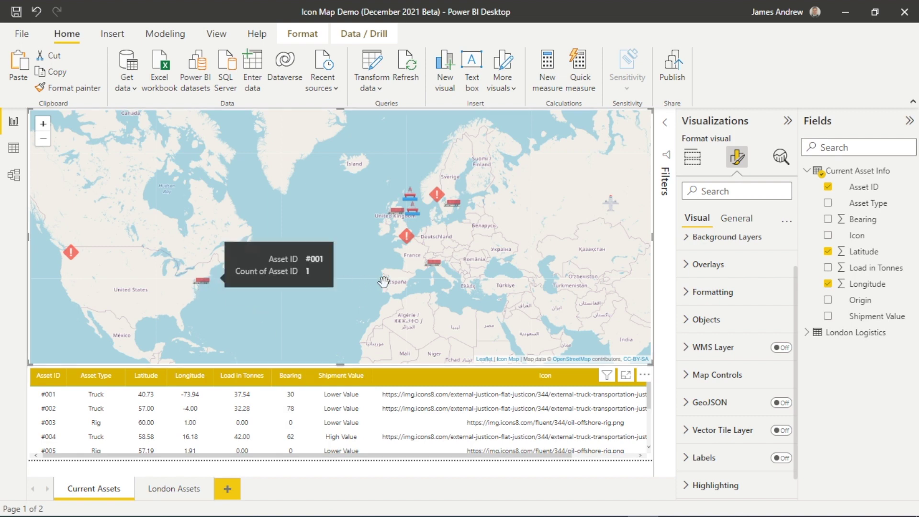
left_click(684, 320)
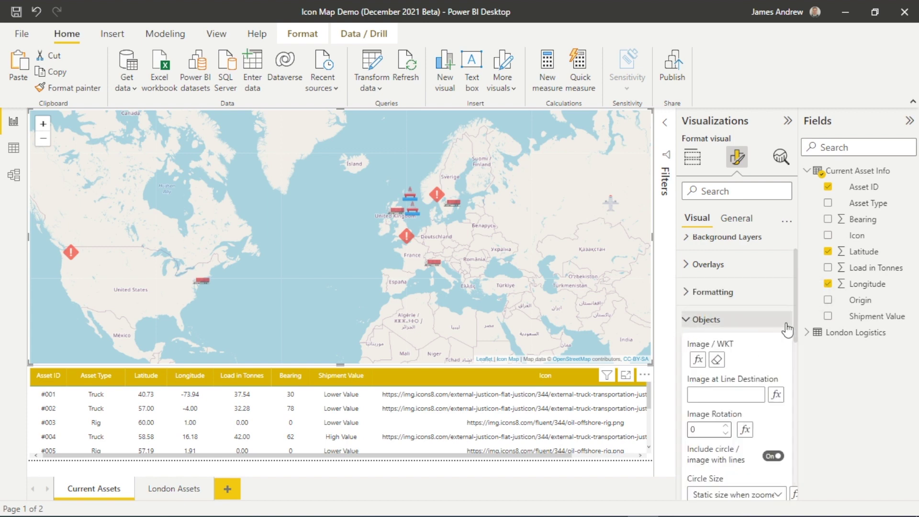
Step: Step Image Rotation up to 4 and back down to 0
left_click_drag(796, 300, 798, 335)
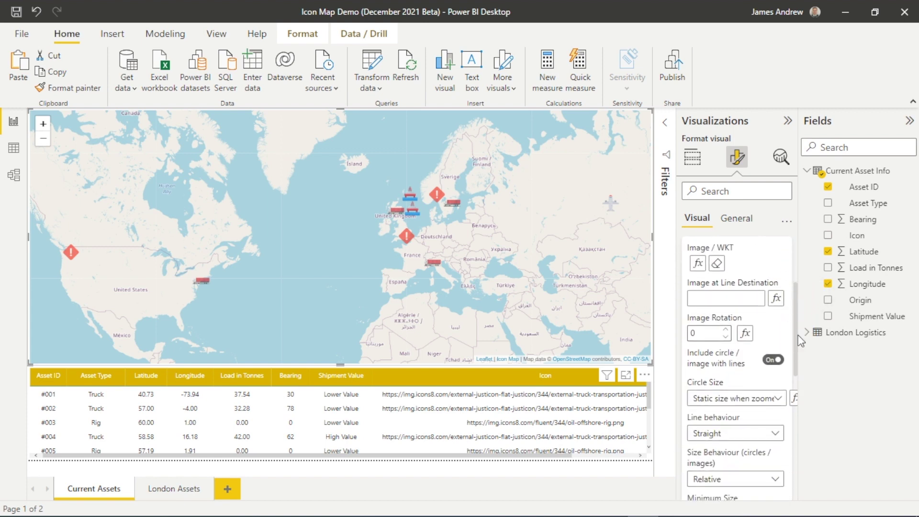
left_click(726, 330)
left_click(726, 330)
left_click(726, 330)
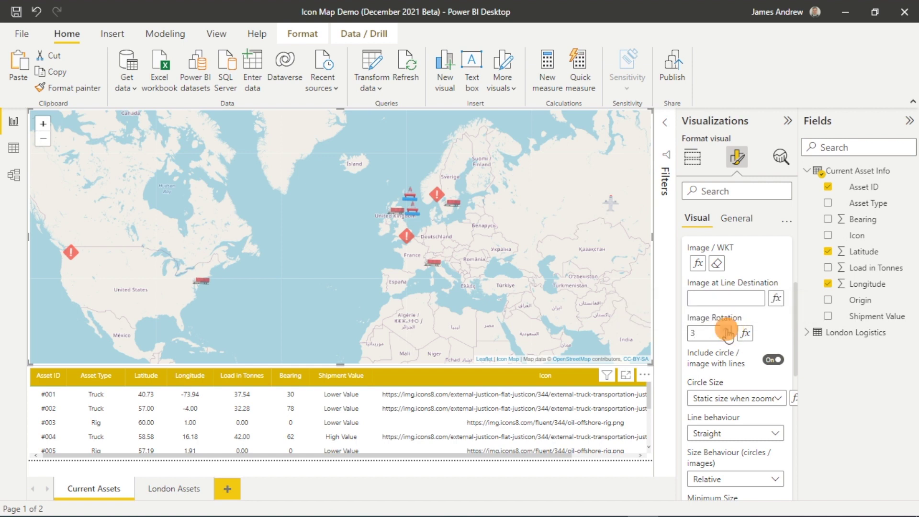
left_click(727, 330)
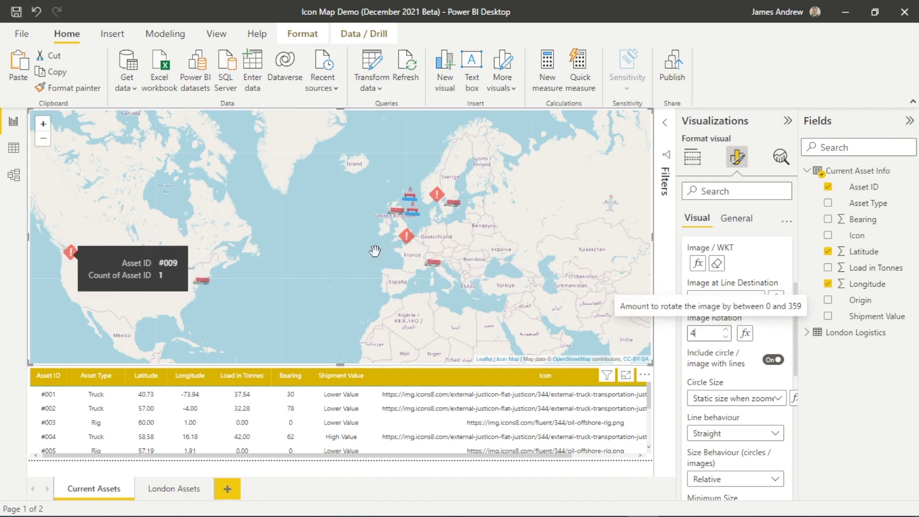
left_click(726, 336)
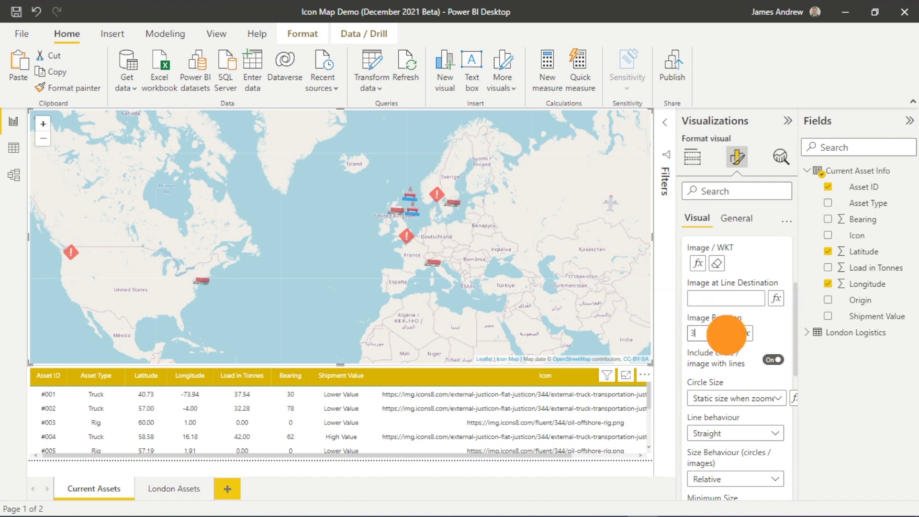
left_click(726, 336)
left_click(726, 336)
left_click(726, 337)
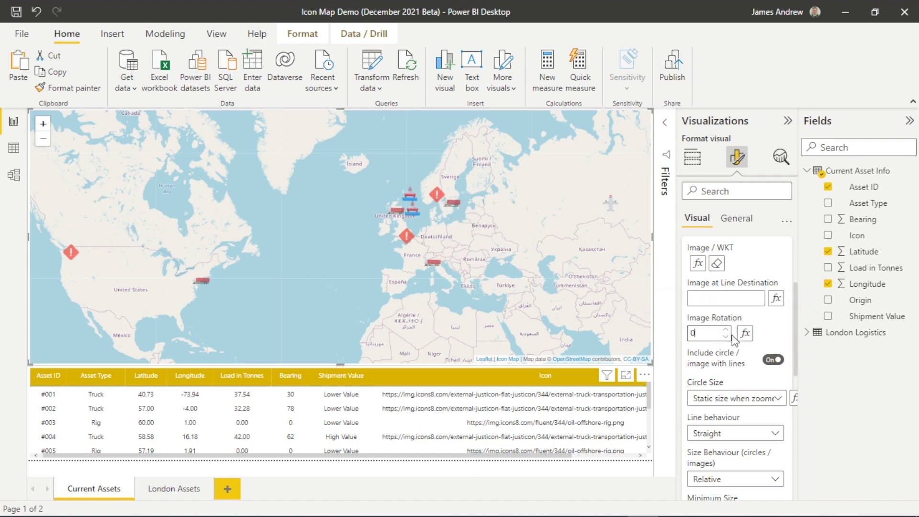
Step: Bind Image Rotation to Sum of Bearing from Current Asset Info
left_click(744, 334)
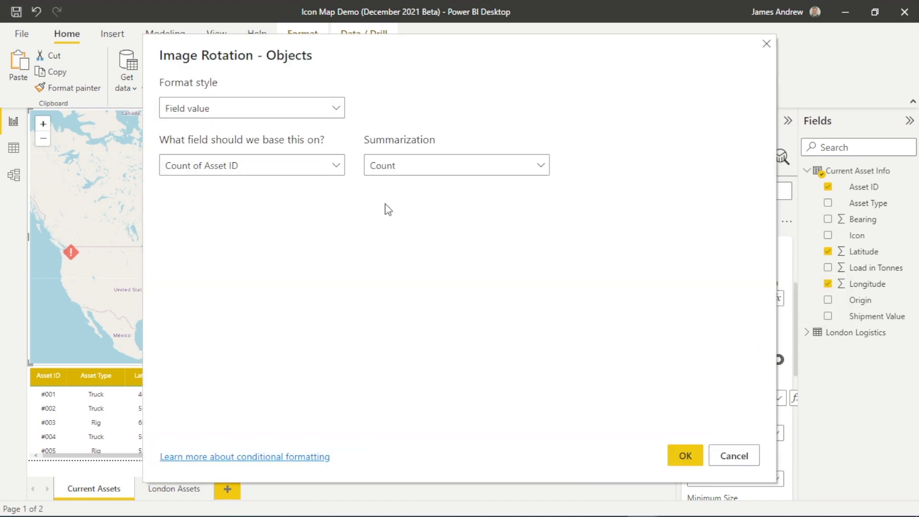
left_click(329, 163)
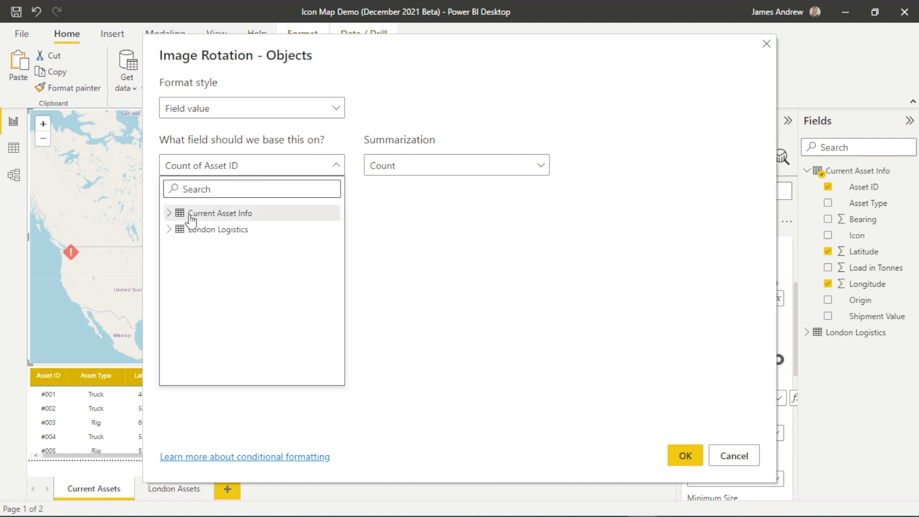
left_click(171, 216)
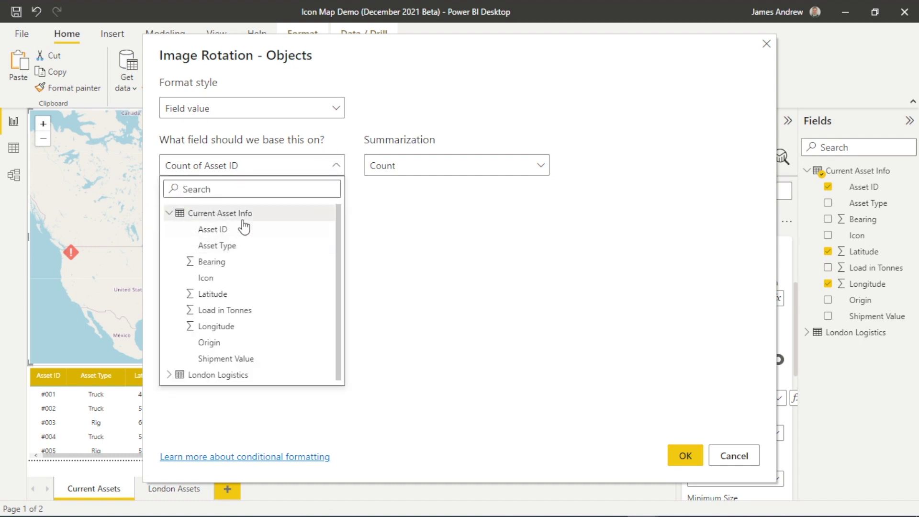
left_click(211, 262)
left_click(679, 456)
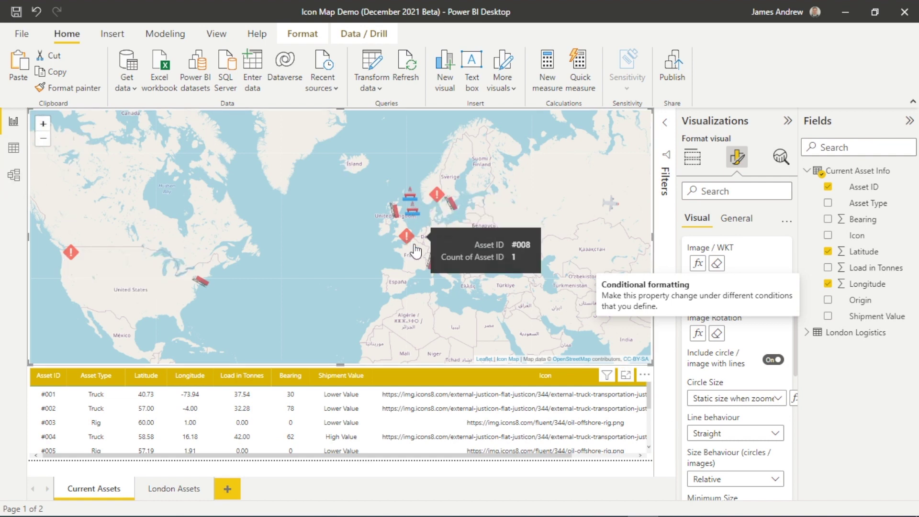
Step: Zoom the map in on the Scottish Highlands and pan east past the offshore rig
mouse_move(450, 212)
left_click(43, 124)
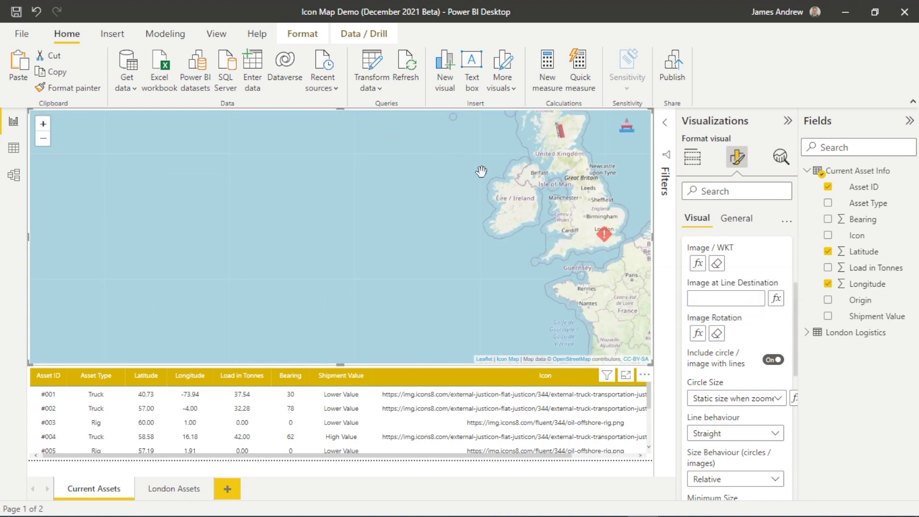
left_click_drag(472, 192, 293, 278)
mouse_move(375, 239)
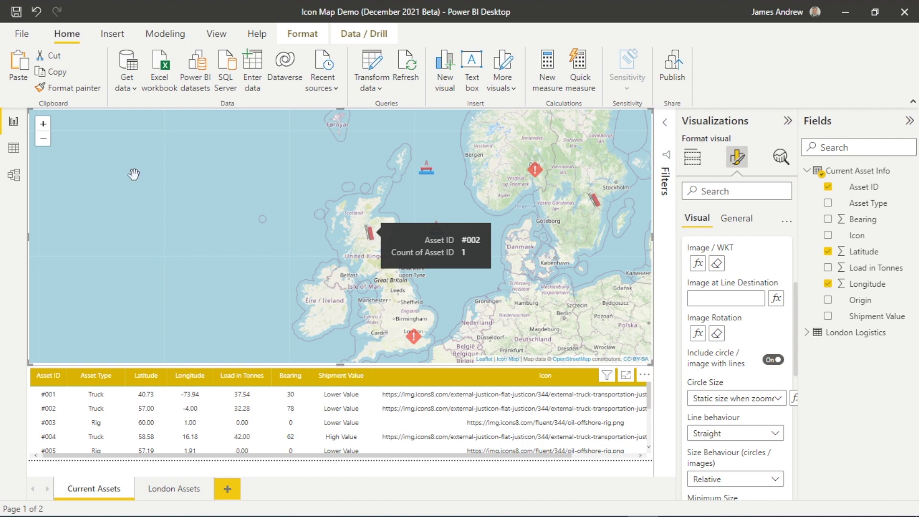
left_click(43, 124)
left_click(43, 124)
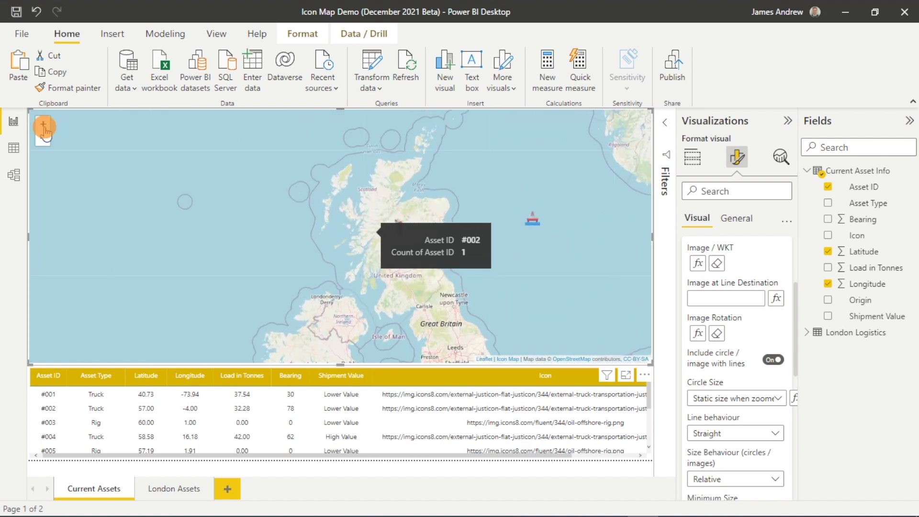
left_click(43, 124)
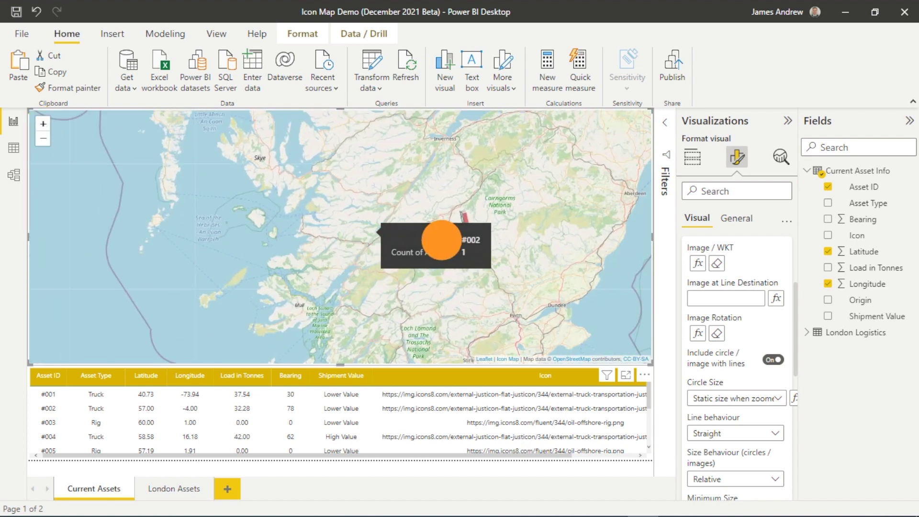
left_click_drag(441, 225, 459, 229)
left_click_drag(570, 183, 115, 184)
left_click_drag(425, 201, 27, 197)
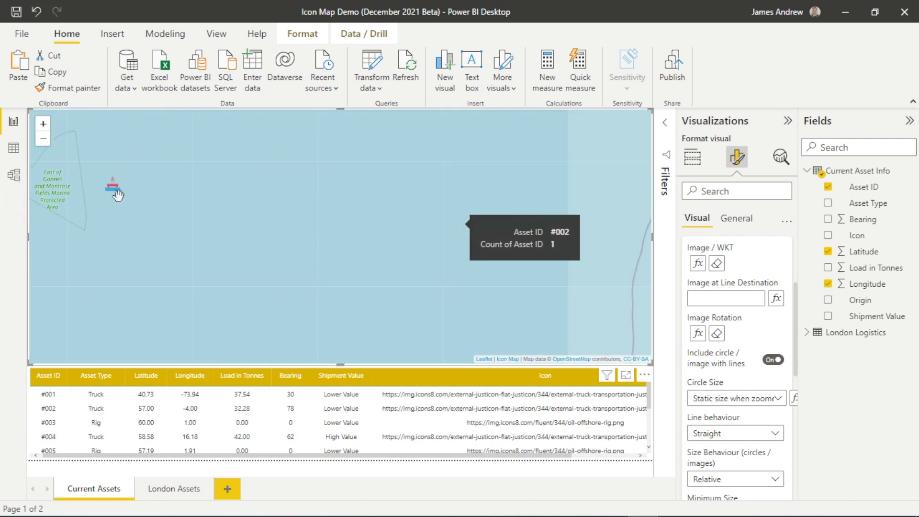
Step: Zoom out across Europe to include North America, then collapse the Objects section
left_click(44, 139)
left_click(44, 140)
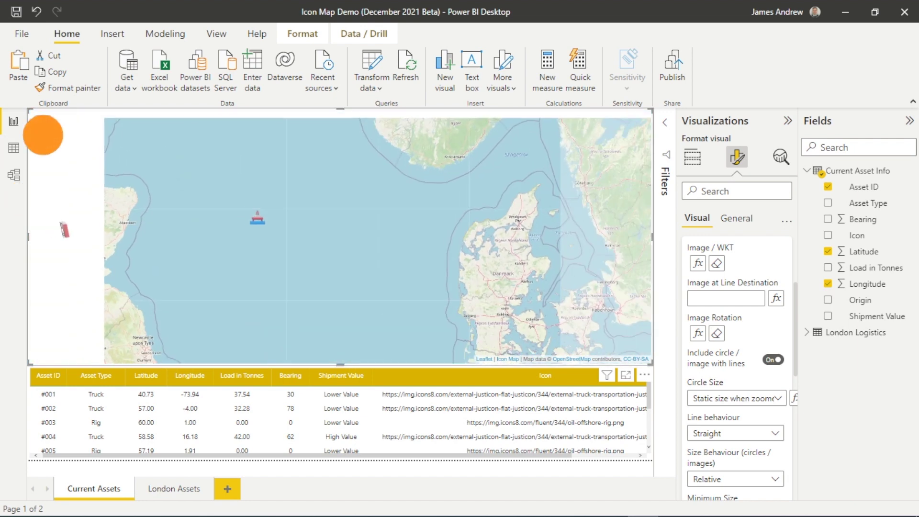
left_click_drag(466, 211, 33, 207)
left_click_drag(306, 345, 247, 323)
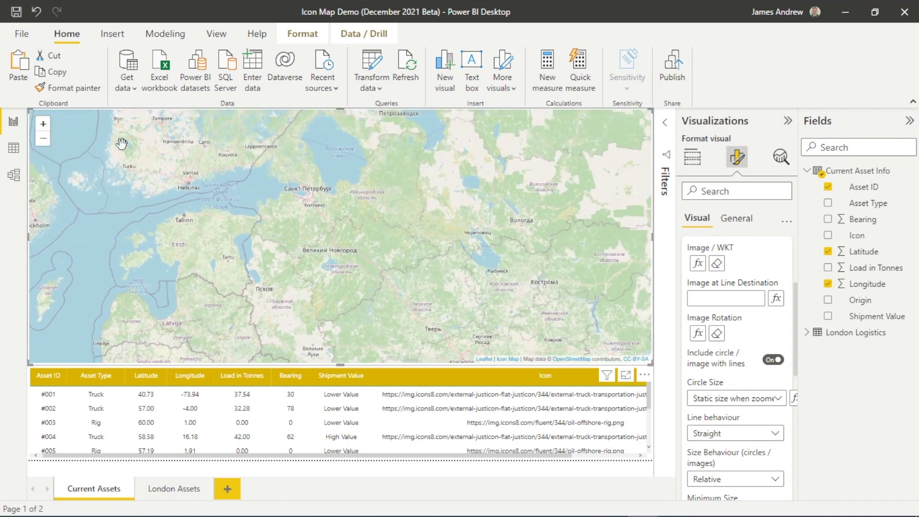
left_click(44, 139)
left_click(44, 139)
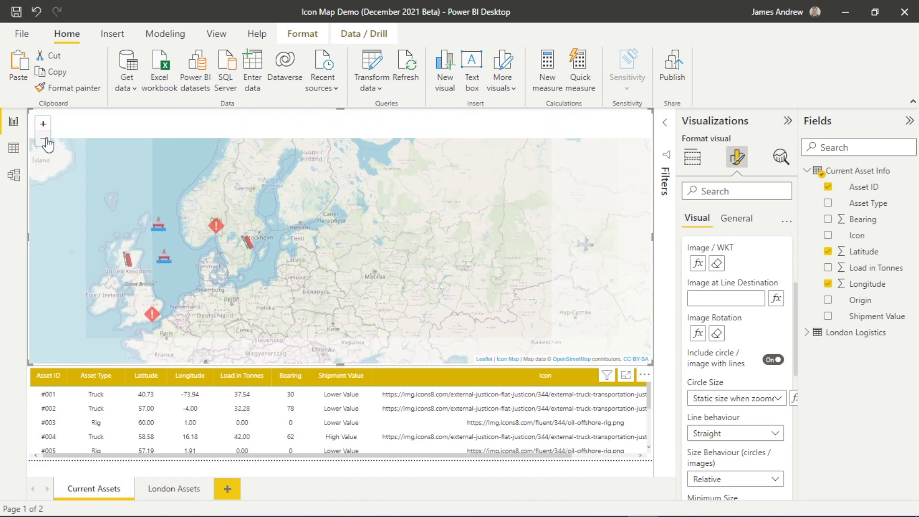
mouse_move(573, 247)
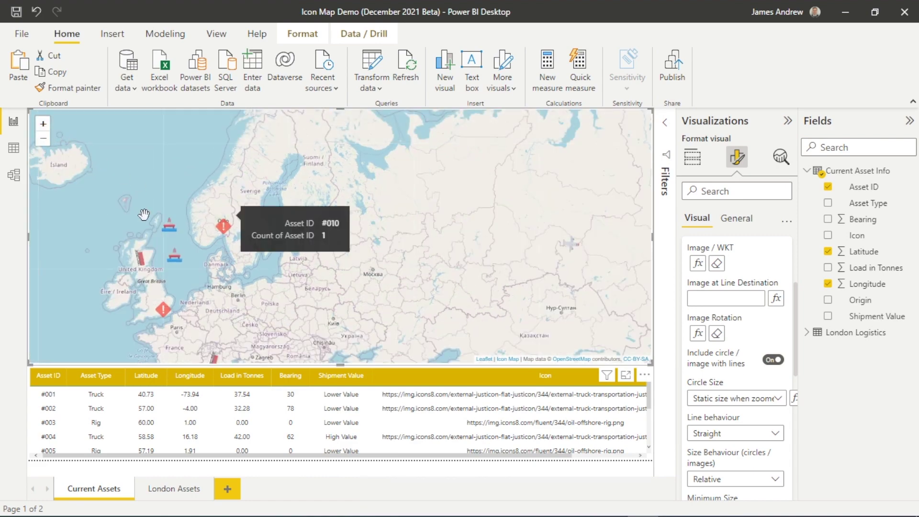
left_click_drag(143, 215, 182, 179)
left_click_drag(363, 144, 434, 164)
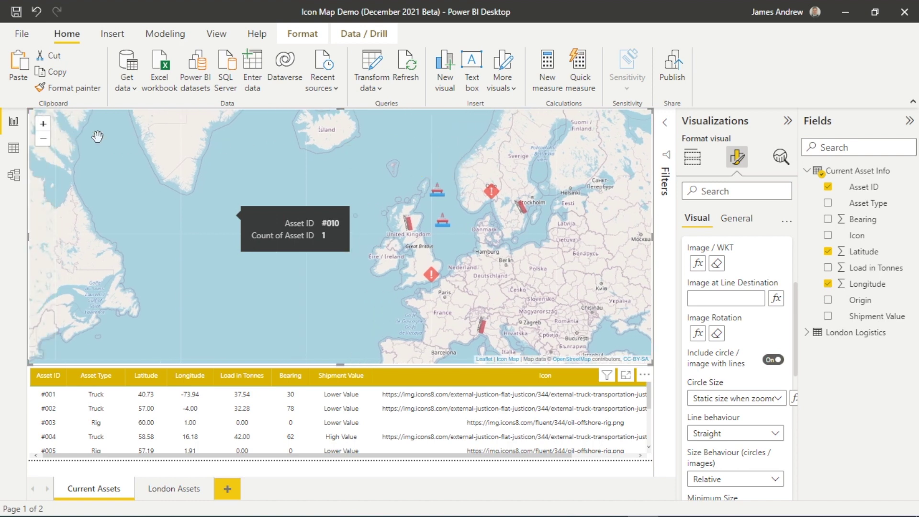
left_click(43, 139)
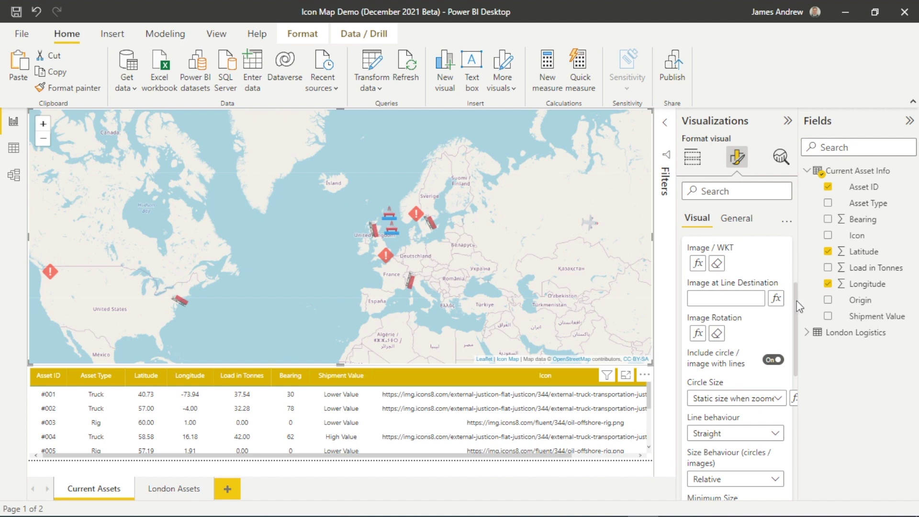
left_click_drag(797, 300, 796, 236)
left_click(687, 359)
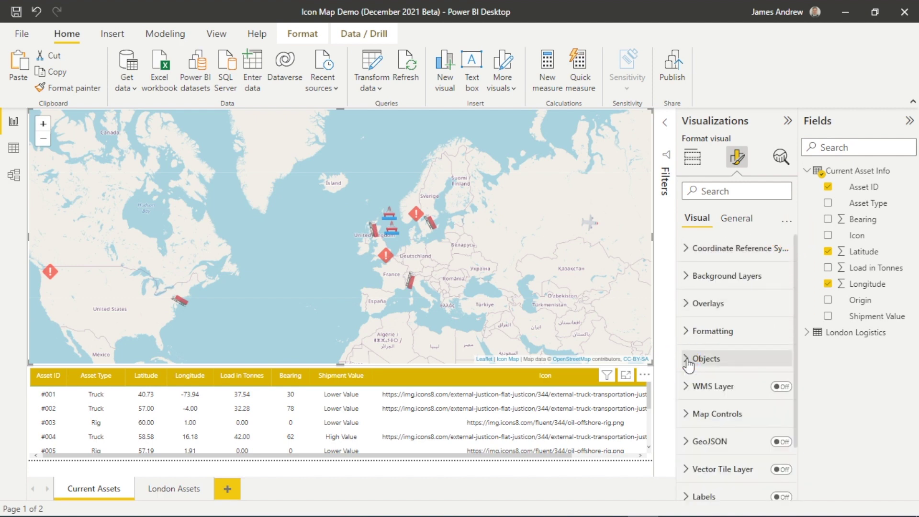
Step: Try the Humanitarian and greyscale wmflabs basemaps behind the asset map
left_click(692, 253)
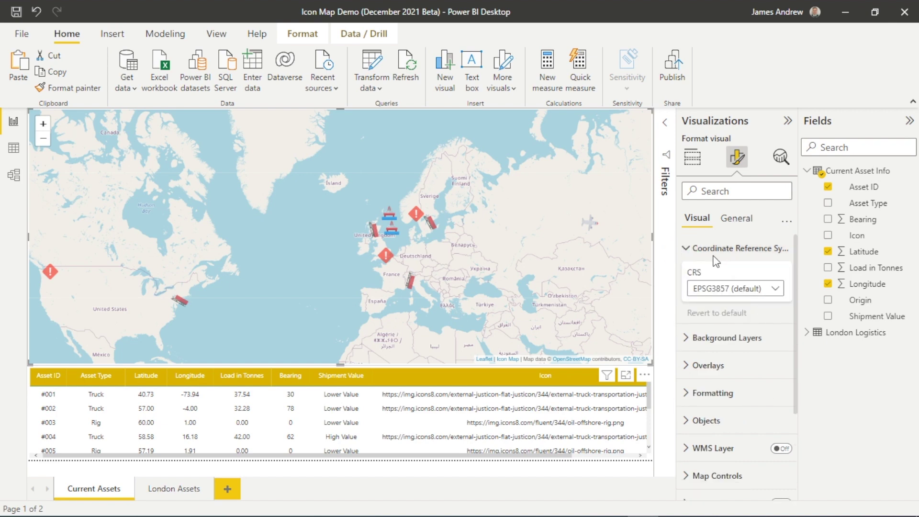
left_click(688, 250)
left_click(687, 276)
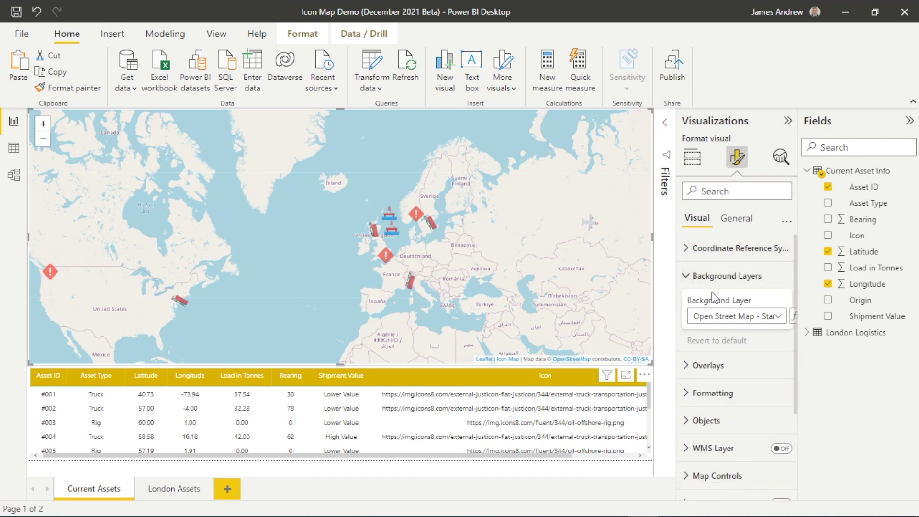
left_click(778, 317)
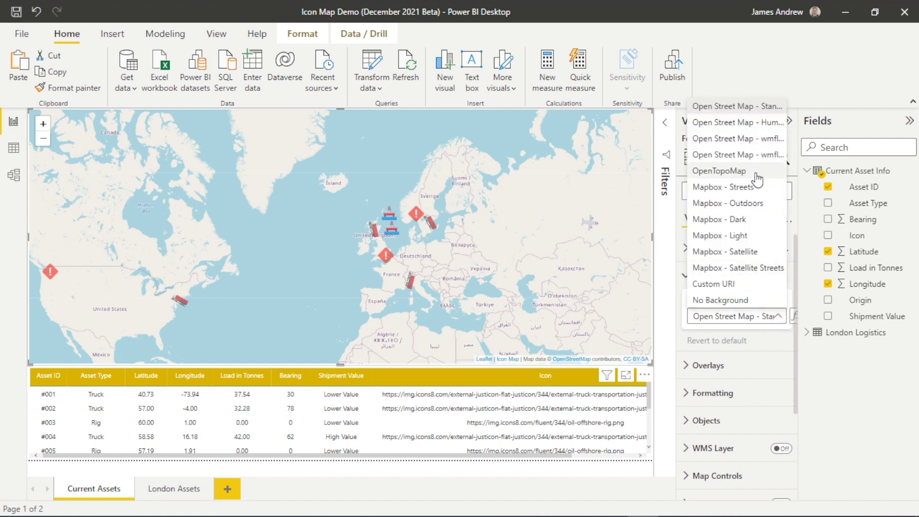
left_click(743, 134)
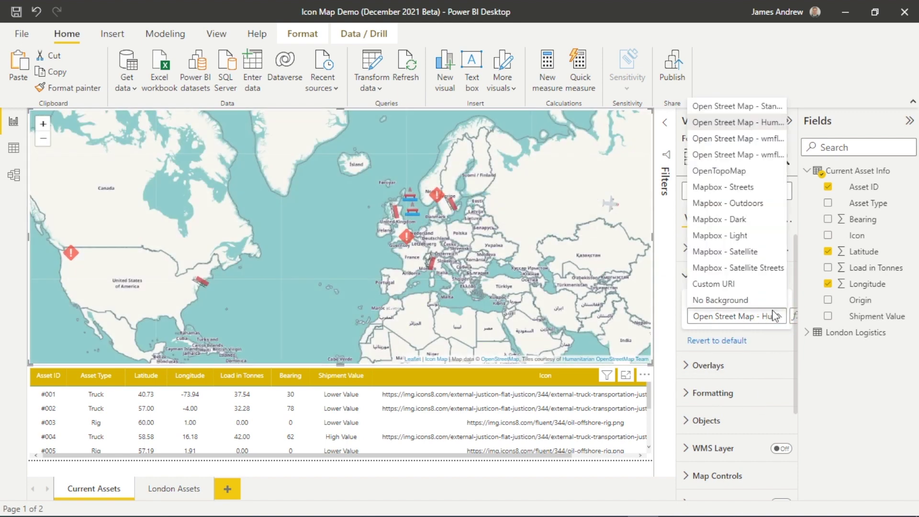
left_click(737, 155)
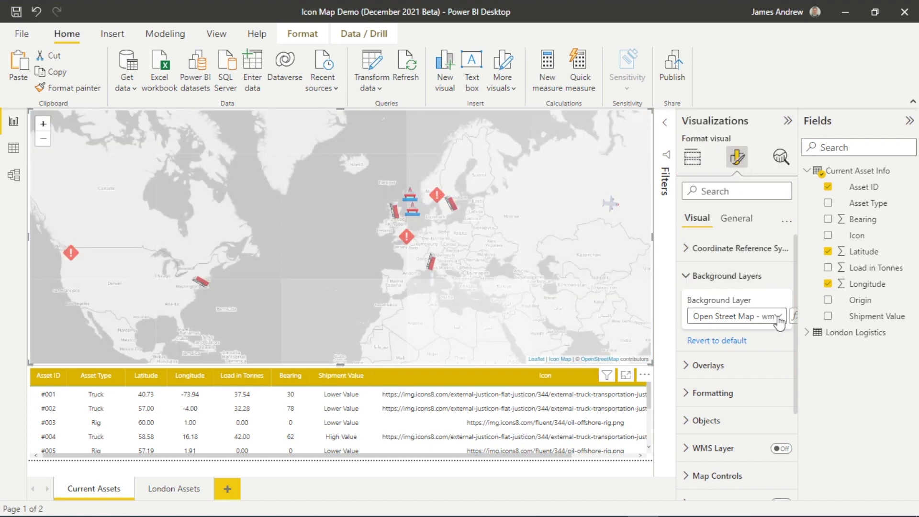
Step: Try the coloured OpenStreetMap variant, OpenTopoMap and Mapbox - Streets basemaps
left_click(775, 319)
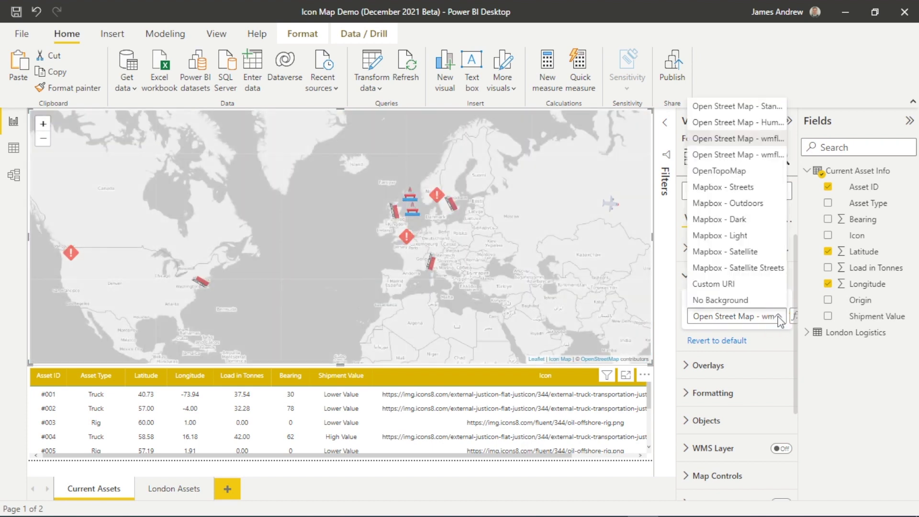
left_click(743, 156)
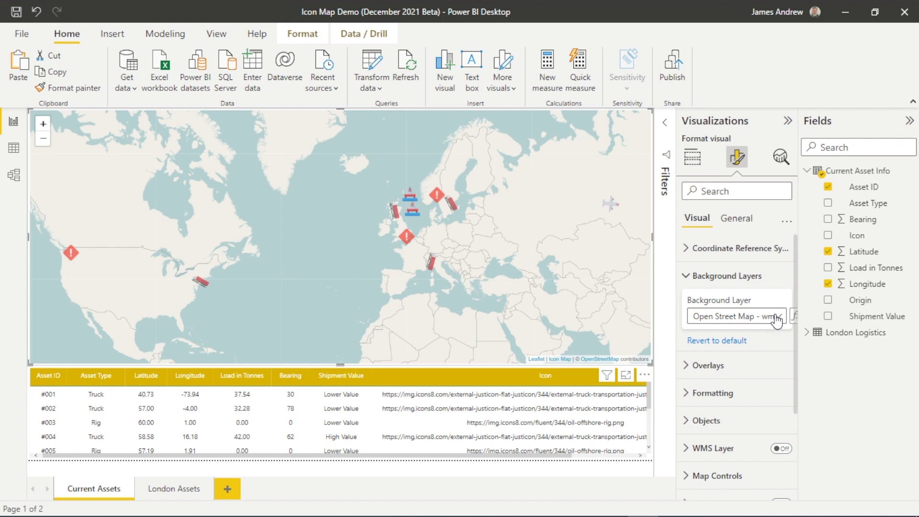
left_click(776, 320)
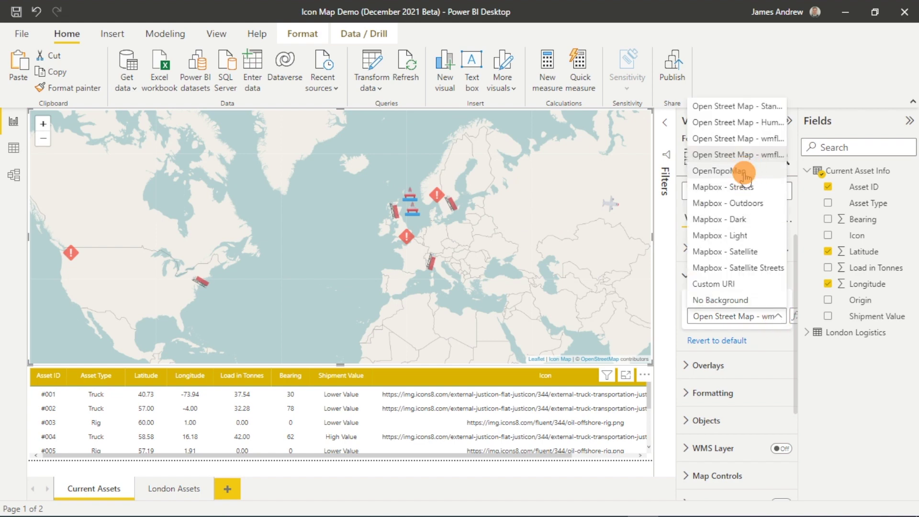
left_click(708, 173)
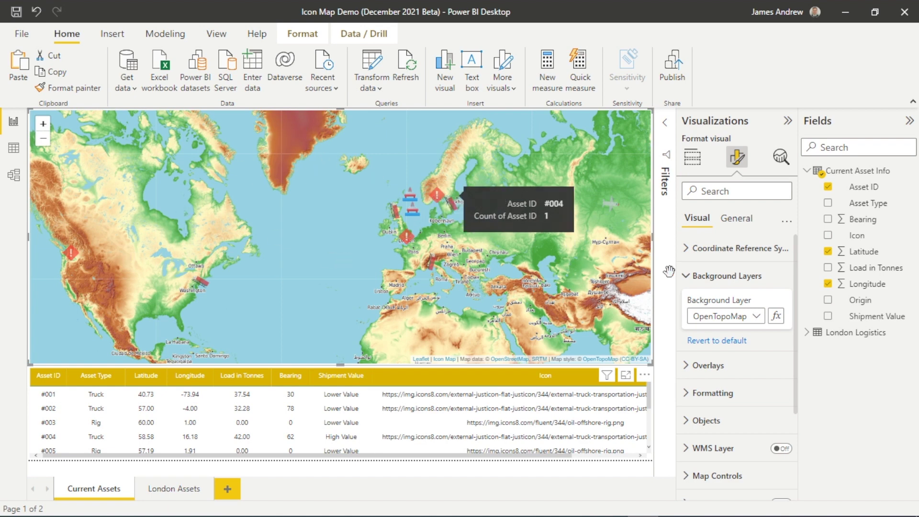
left_click(753, 320)
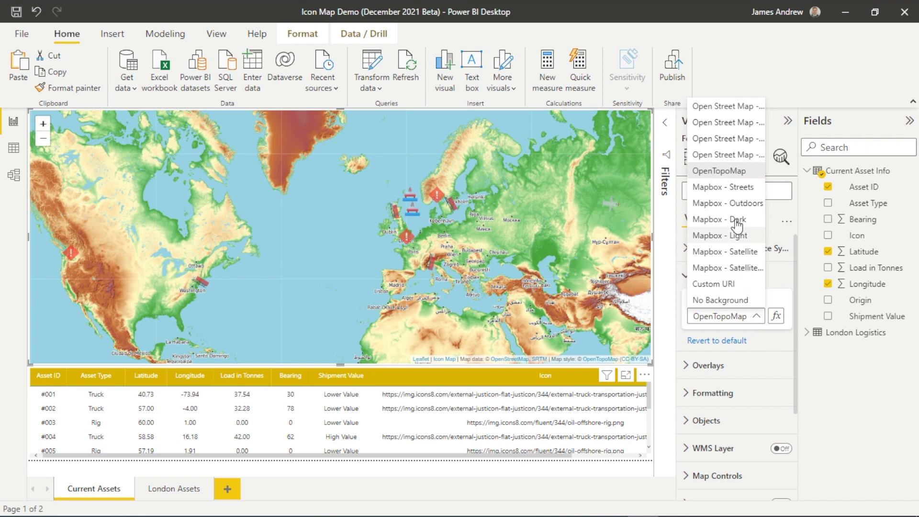
left_click(724, 188)
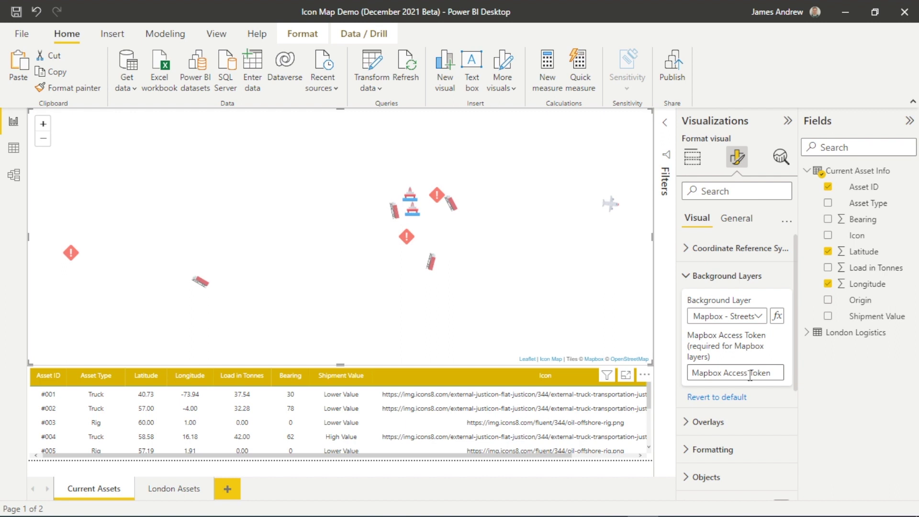
Step: Restore the Open Street Map - Standard basemap and collapse Background Layers
left_click(757, 318)
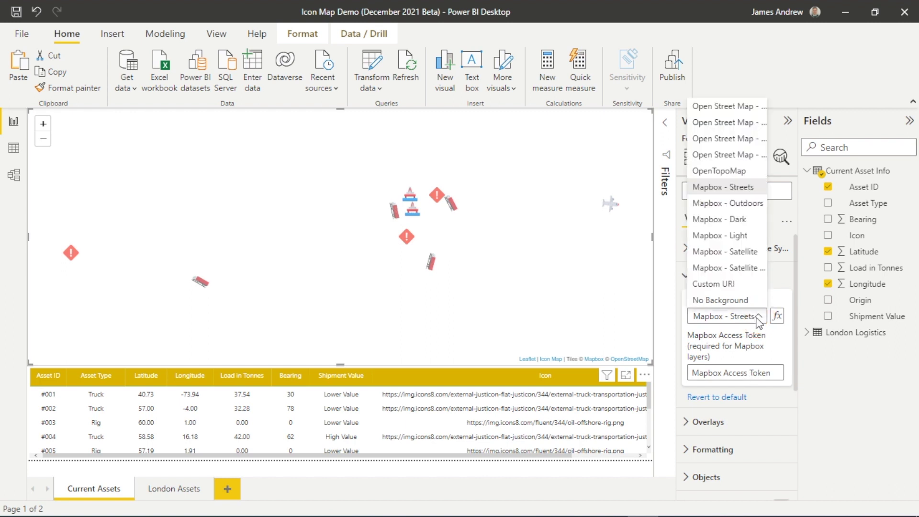
left_click(721, 106)
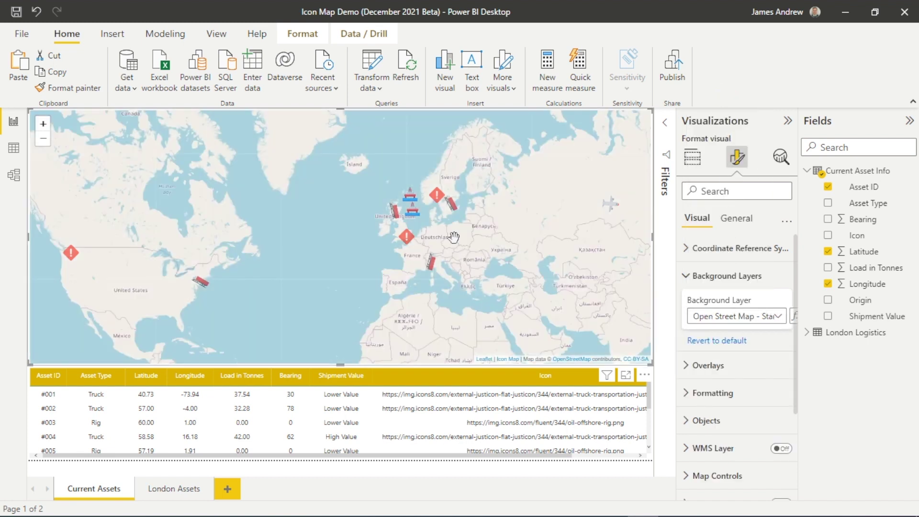
left_click(688, 275)
Step: Expand Overlays and switch the Custom Overlay toggle On
left_click(685, 302)
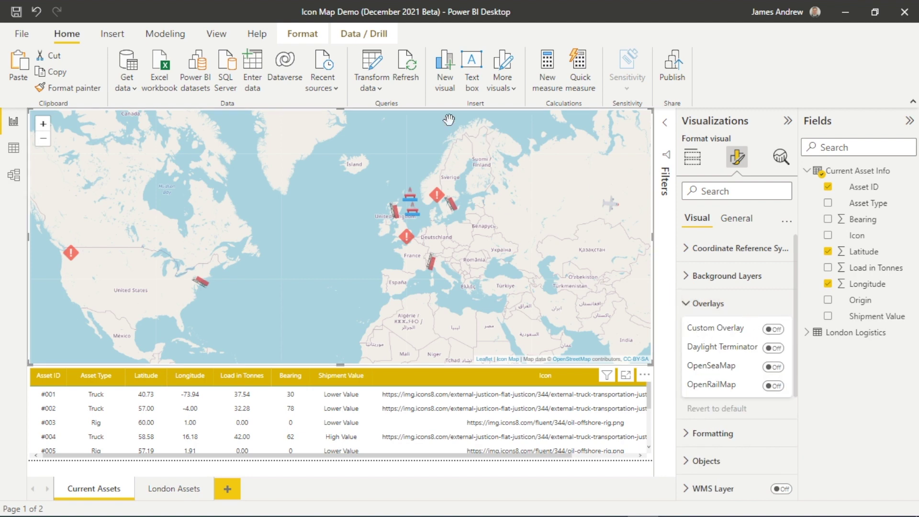
left_click(773, 329)
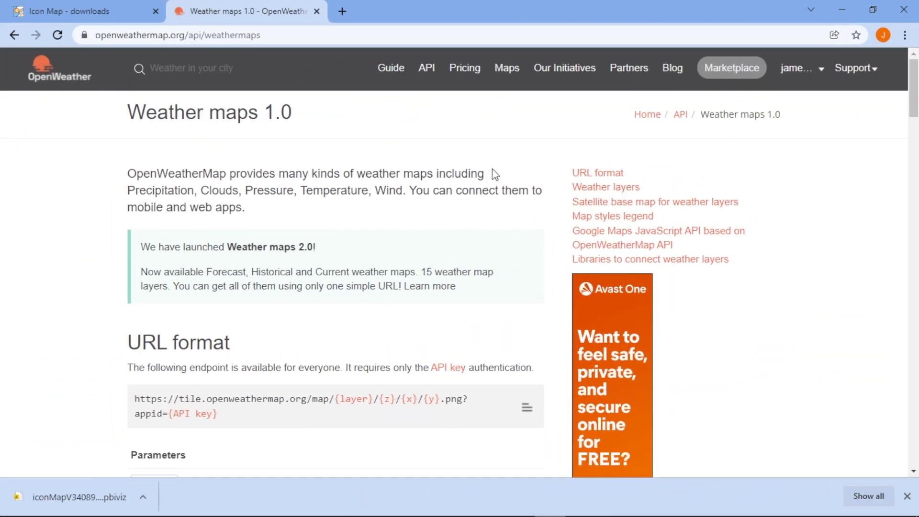
Step: Scroll the OpenWeather Weather maps 1.0 page down to the Temperature layer, temp_new
left_click_drag(913, 84, 913, 258)
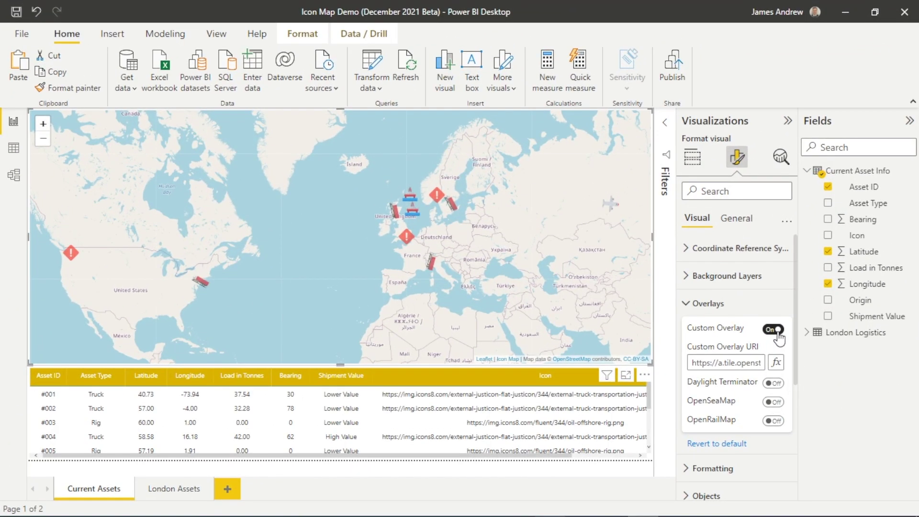
Step: Switch Custom Overlay back off and add Daylight Terminator day/night shading to the map
mouse_move(414, 198)
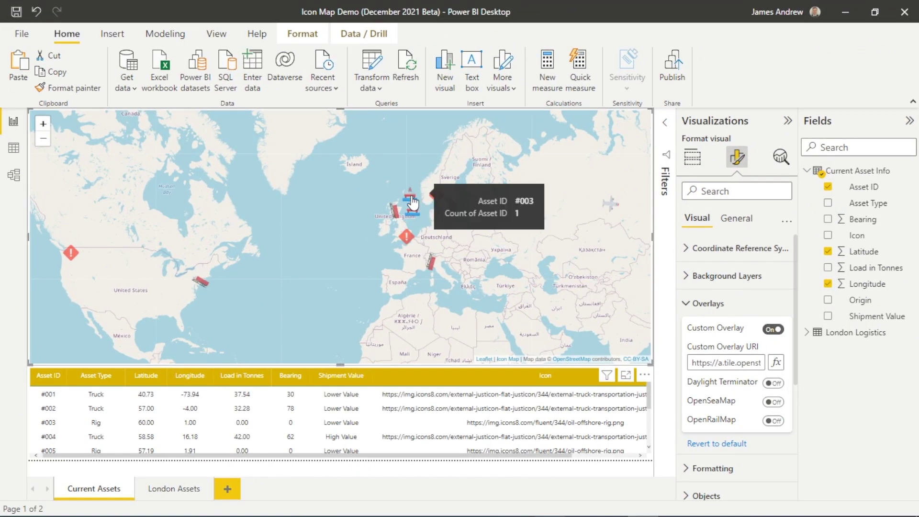
mouse_move(415, 223)
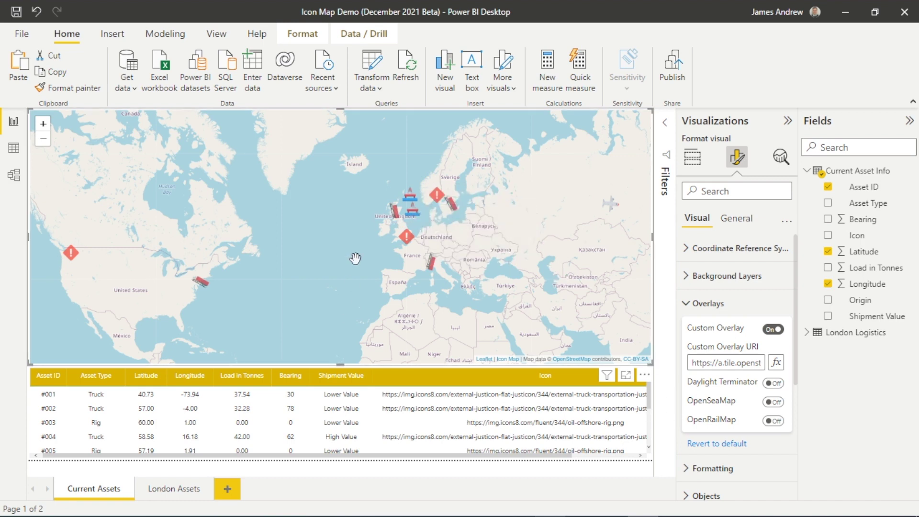
left_click(778, 330)
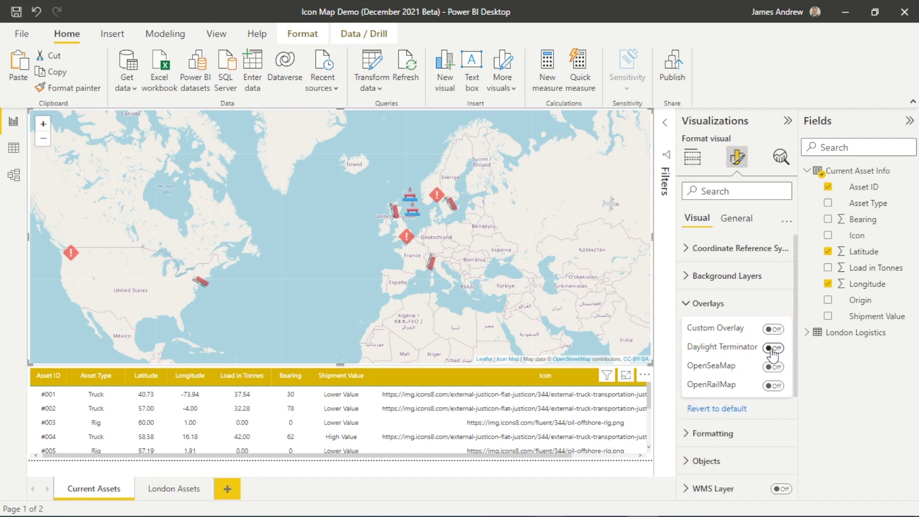
left_click(773, 348)
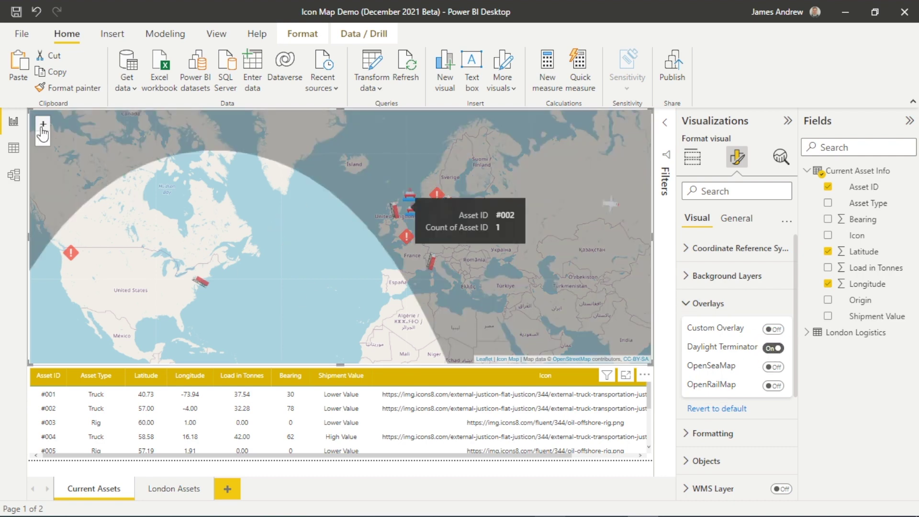
Step: Zoom out three levels to the whole world, back in two, then expand Formatting
left_click(43, 138)
left_click(42, 139)
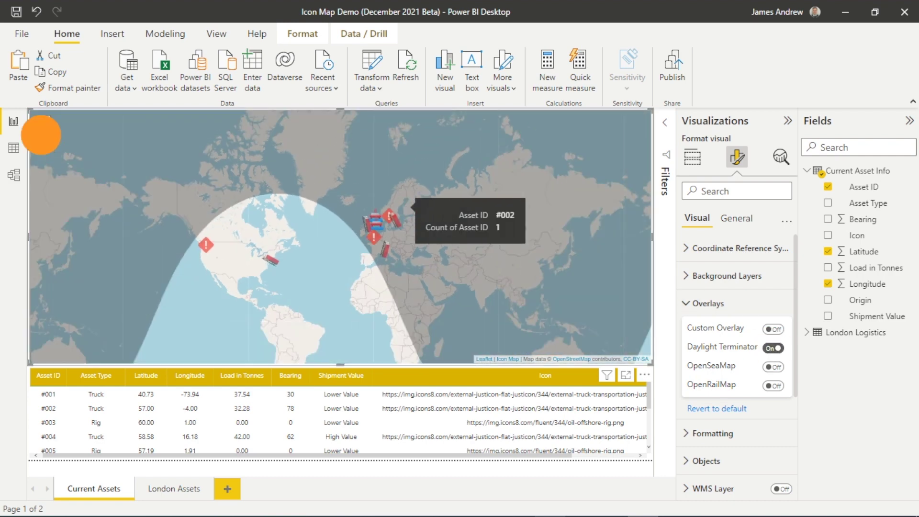
left_click(42, 139)
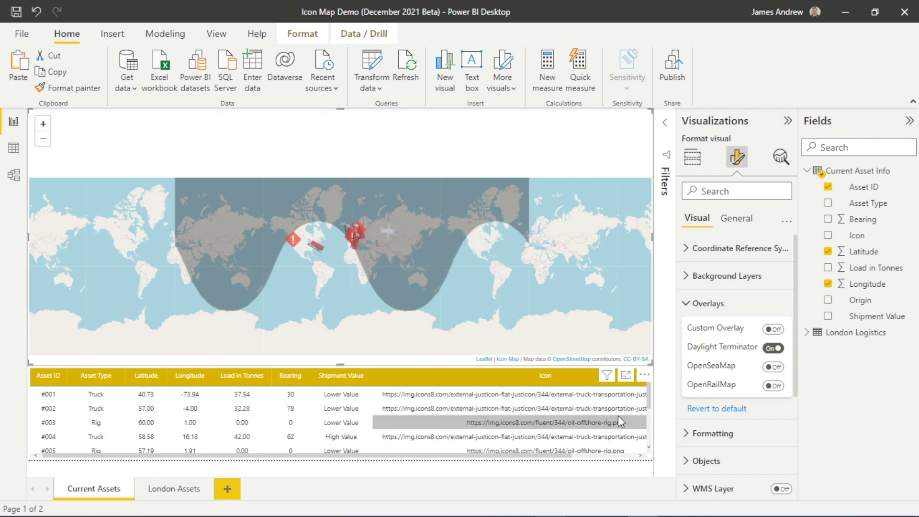
left_click(43, 124)
left_click(43, 124)
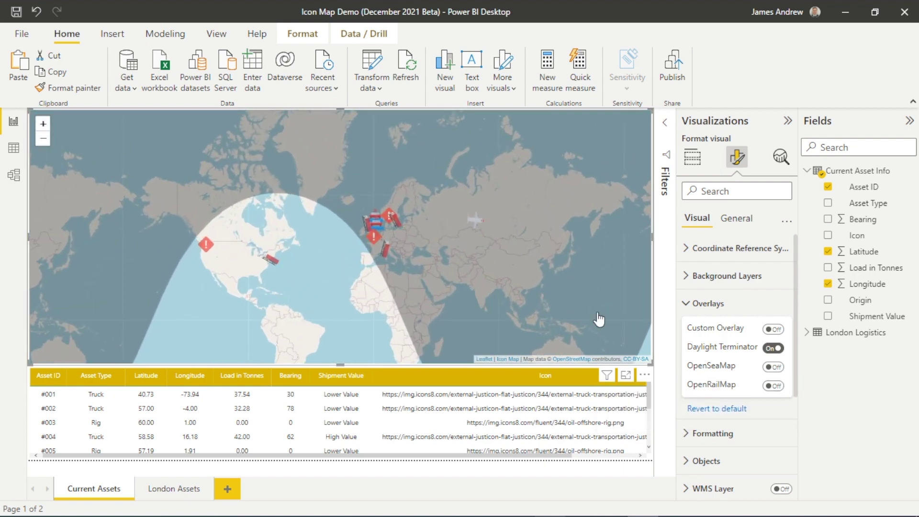
left_click(690, 432)
left_click_drag(795, 263, 800, 424)
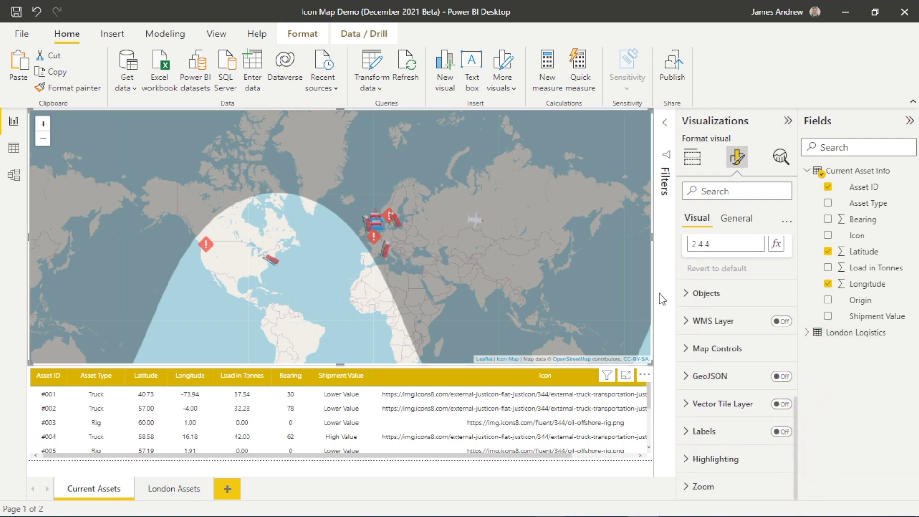
Step: Expand Objects and Map Controls, and switch the map's Zoom toggle Off
left_click(688, 291)
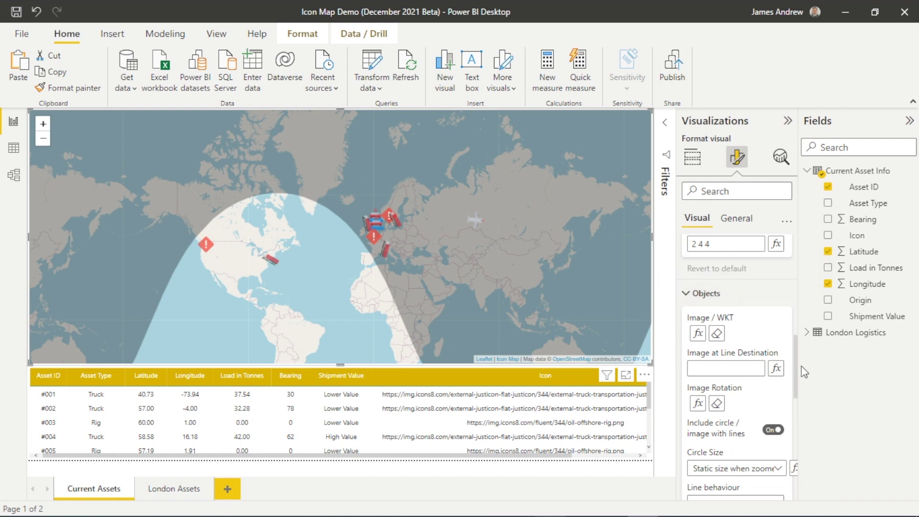
left_click_drag(800, 378, 792, 457)
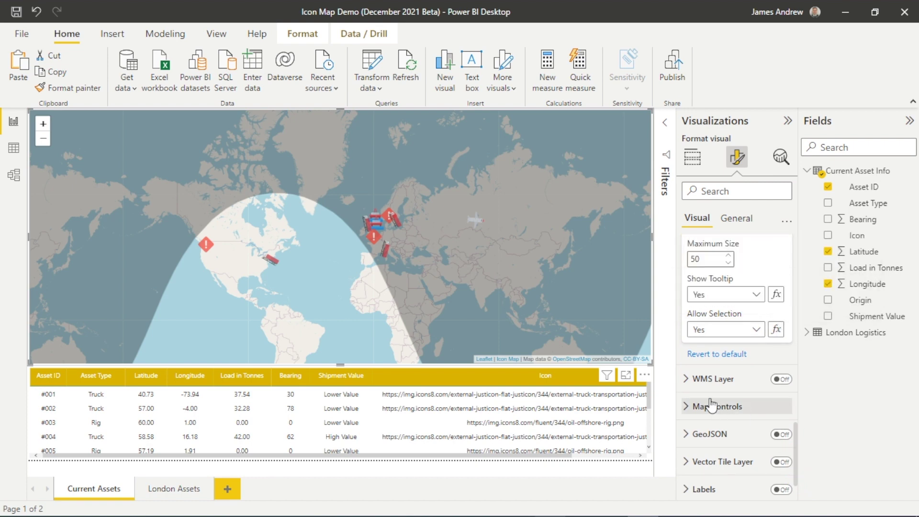
left_click_drag(795, 433, 795, 447)
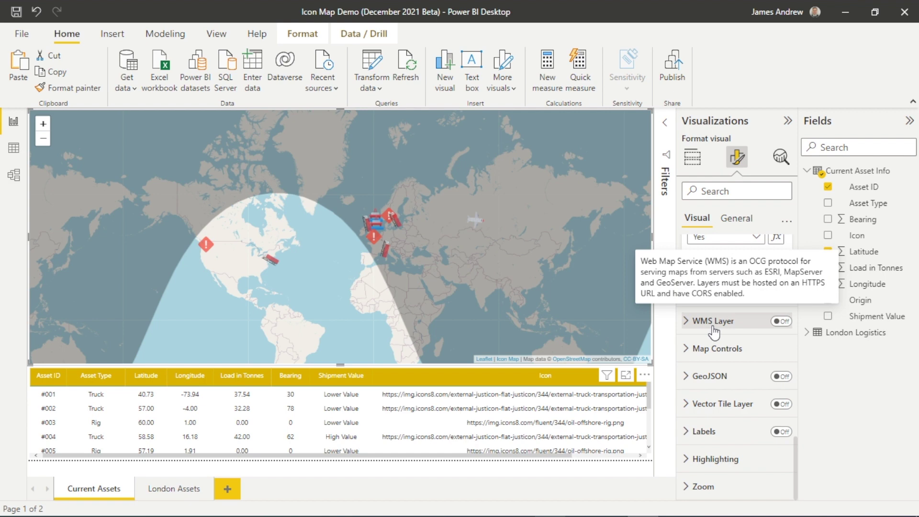
left_click(689, 352)
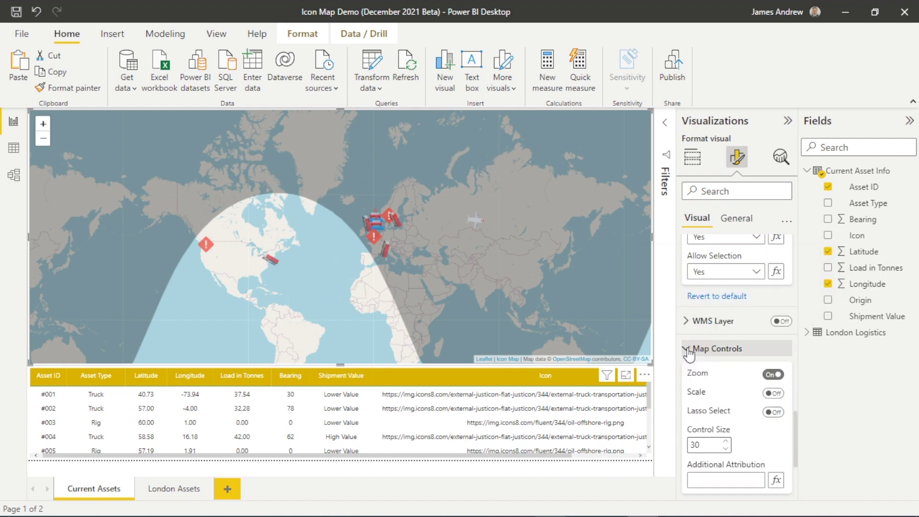
left_click(773, 374)
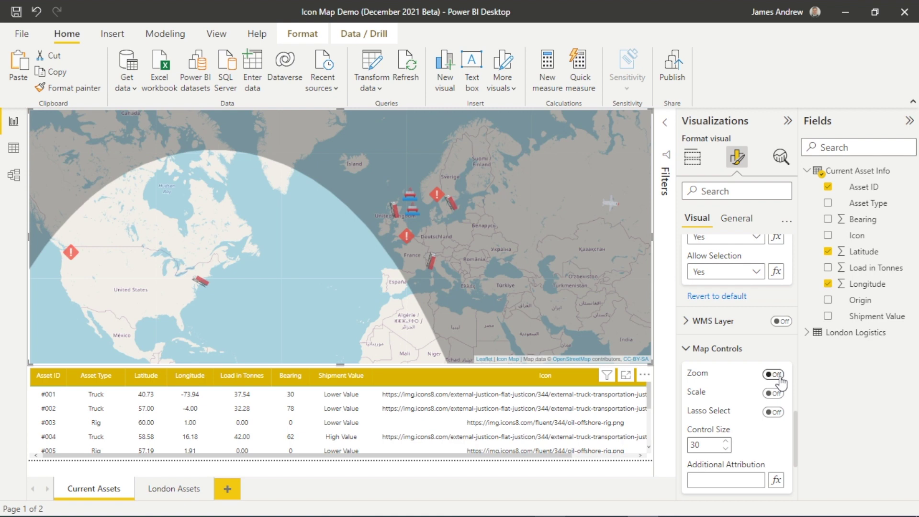
left_click_drag(795, 431, 796, 473)
left_click(794, 444)
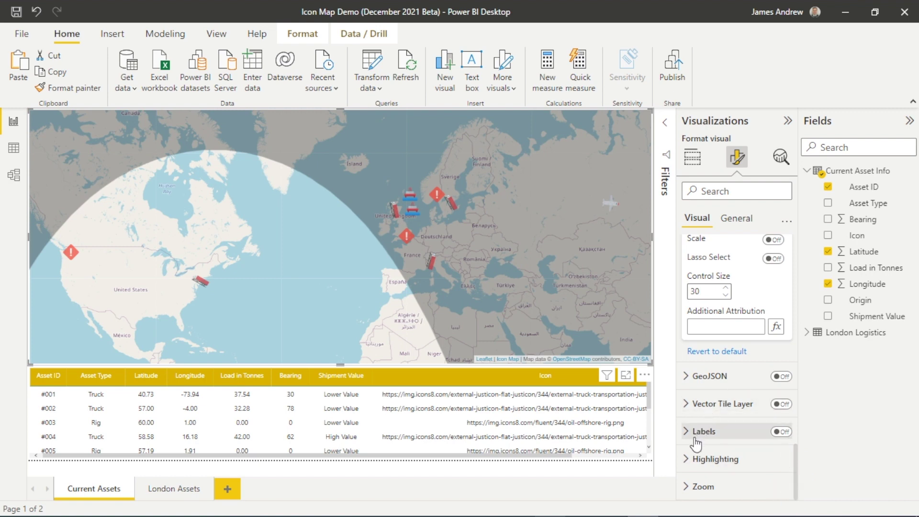
left_click(780, 432)
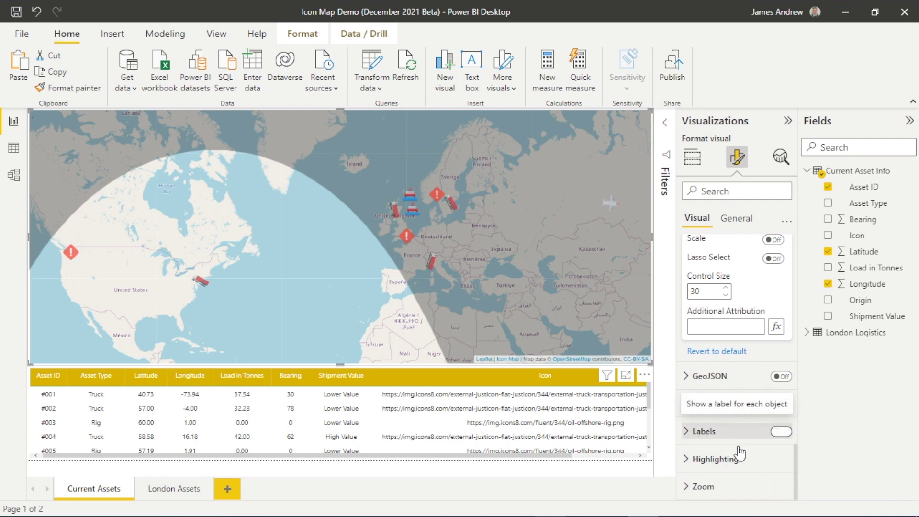
left_click(692, 432)
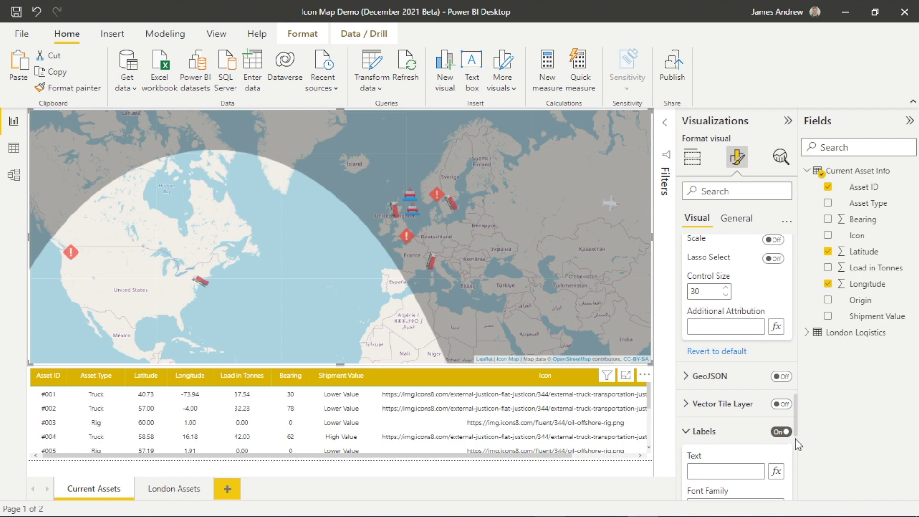
left_click(730, 471)
type("test")
key("Return")
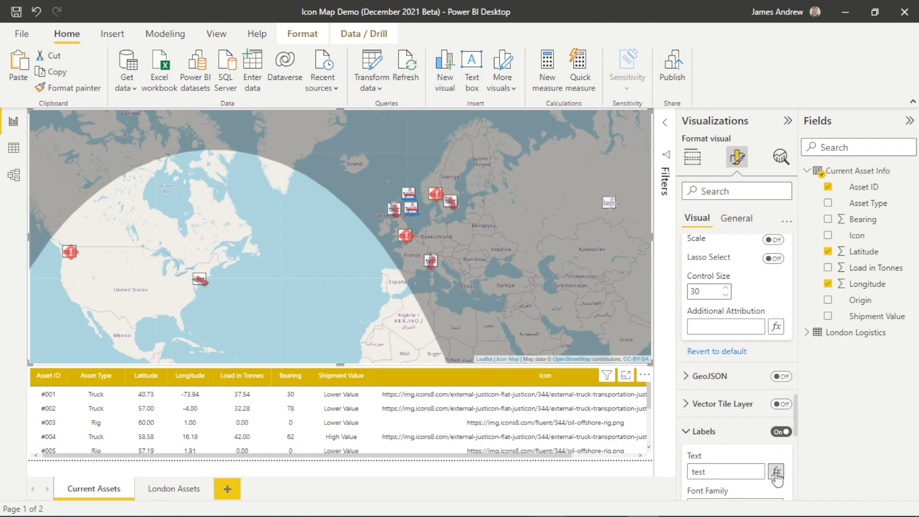
key("BackSpace")
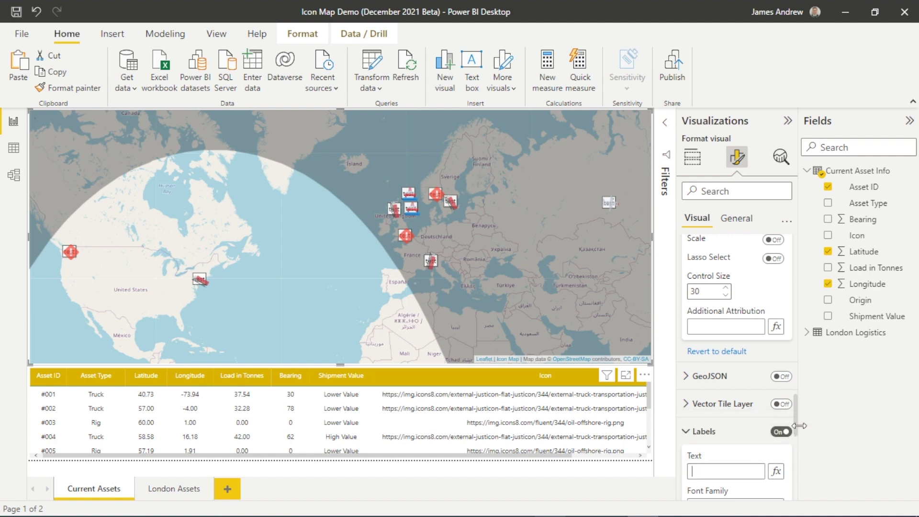
left_click(790, 429)
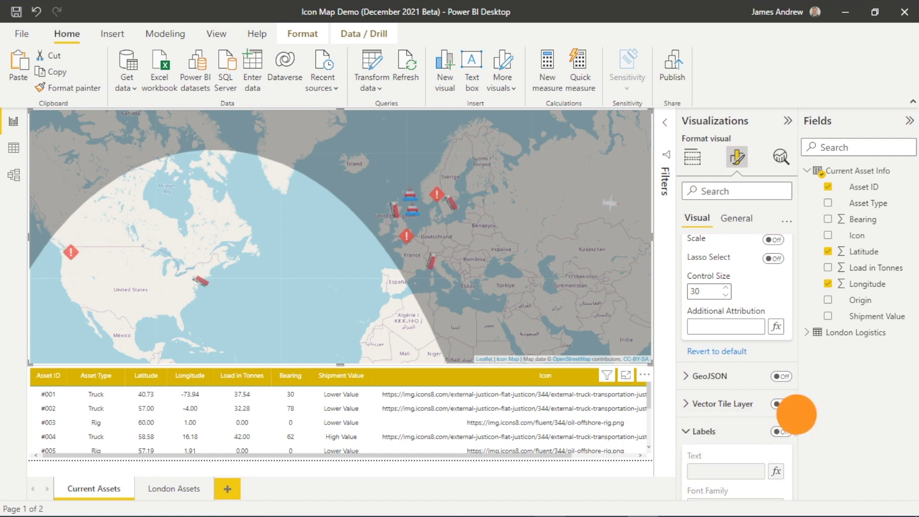
scroll(791, 433, "down", 10)
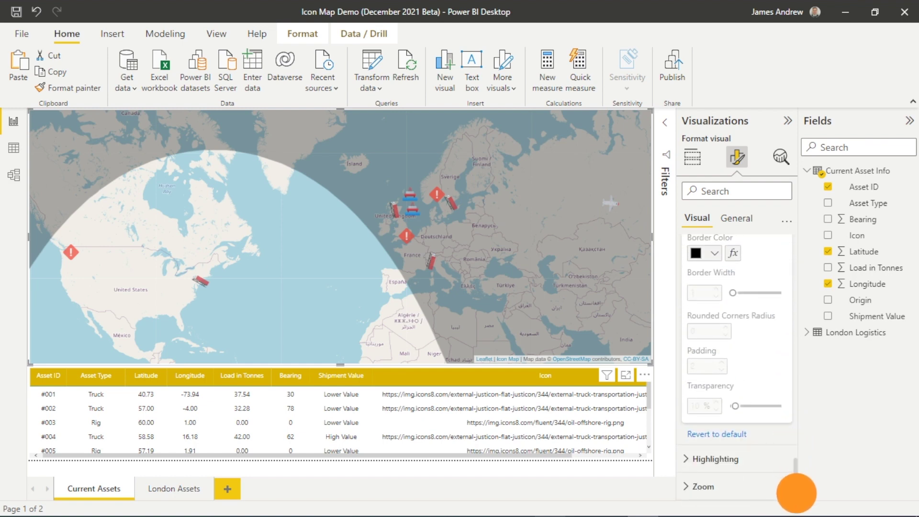
Step: Expand Highlighting, return to the General tab, and go to the London Assets page
left_click(689, 459)
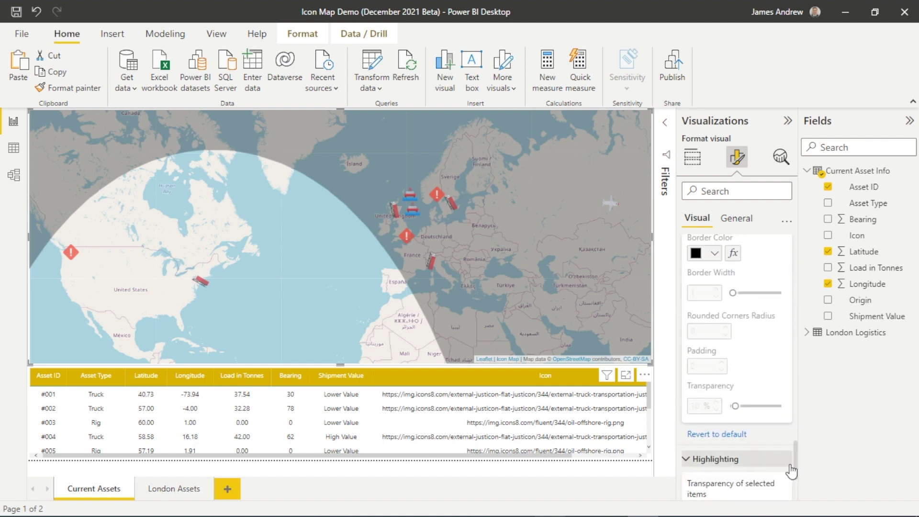
scroll(794, 467, "down", 3)
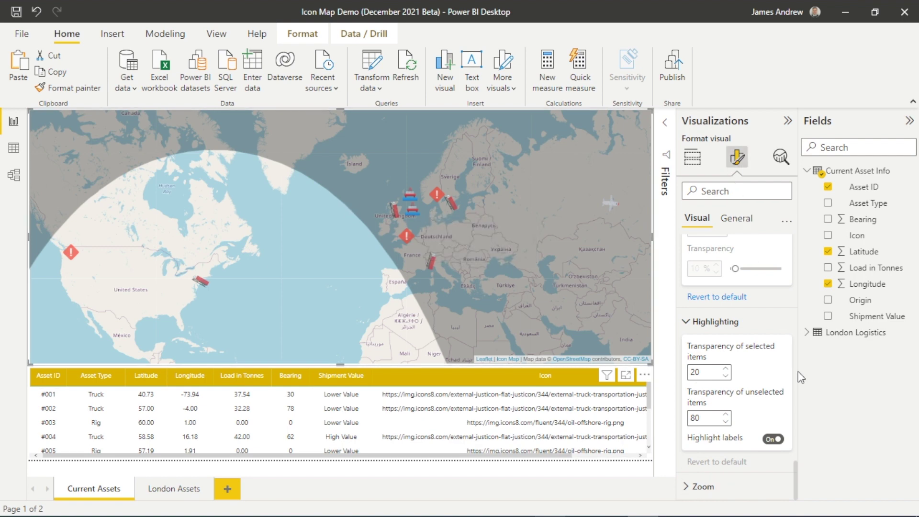
left_click(725, 217)
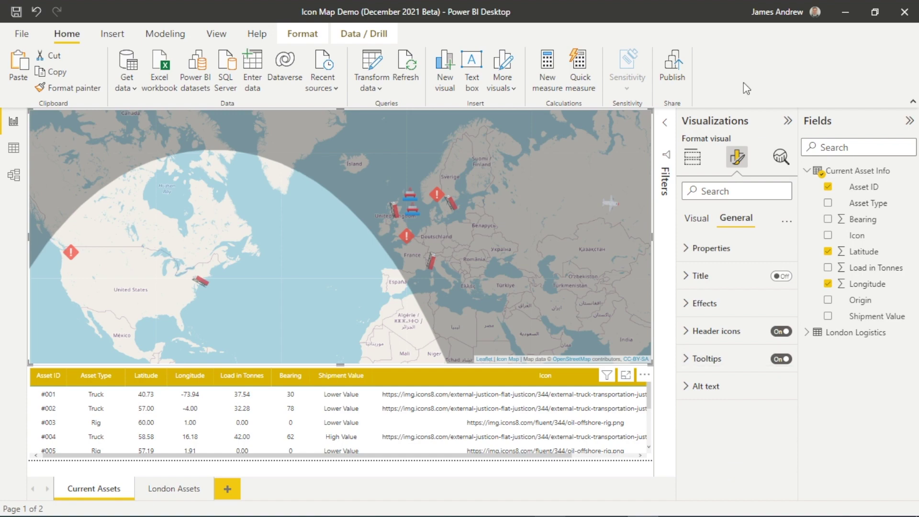
left_click(187, 490)
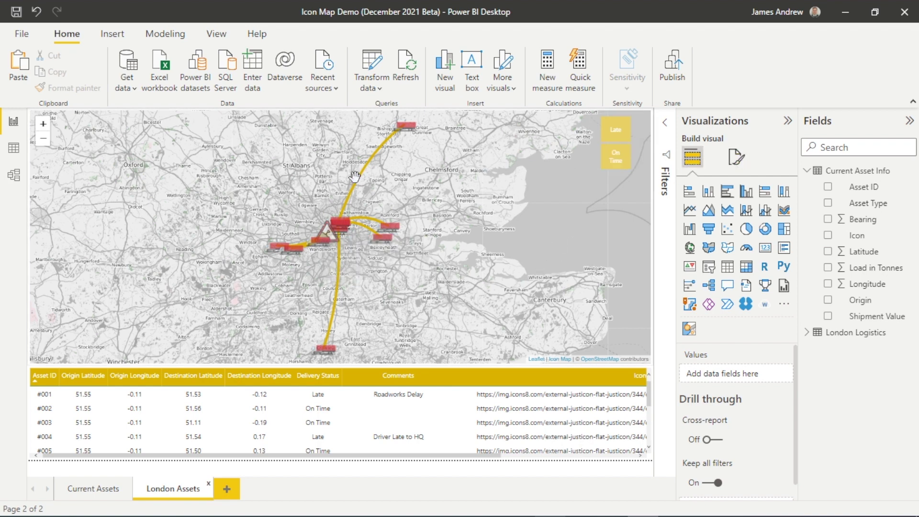
Step: Select the London flow map and set its basemap to Open Street Map - Standard
left_click(739, 159)
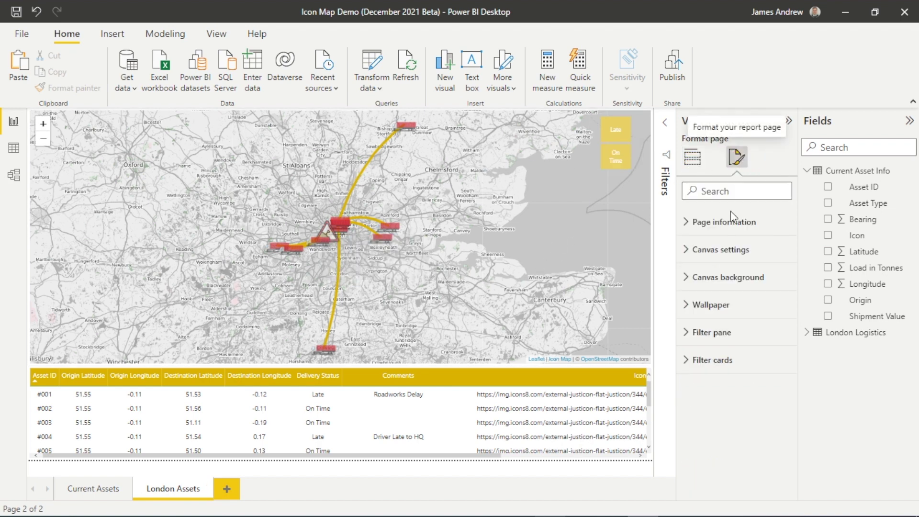
left_click(554, 277)
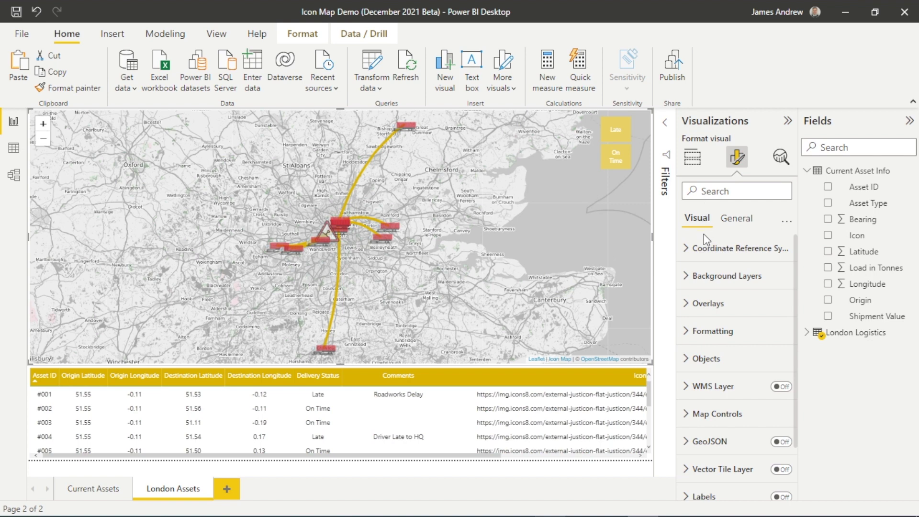
left_click(686, 280)
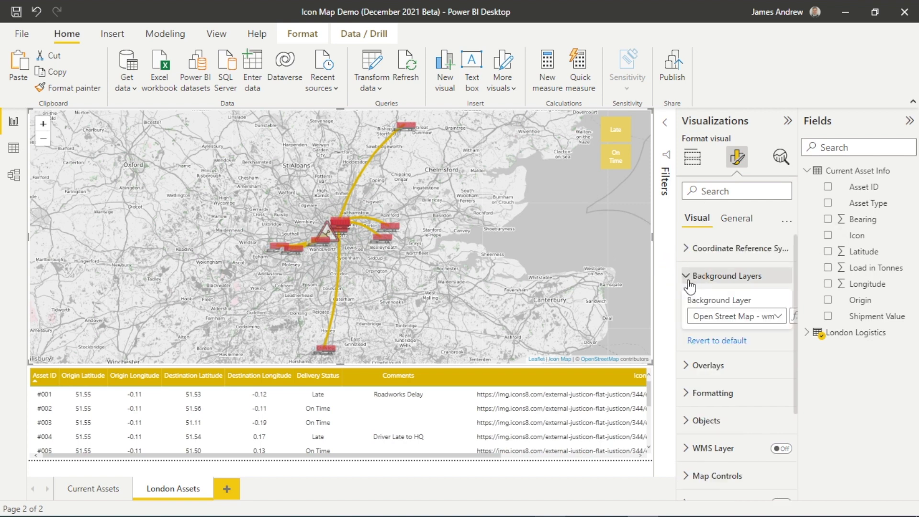
left_click(761, 317)
left_click(728, 105)
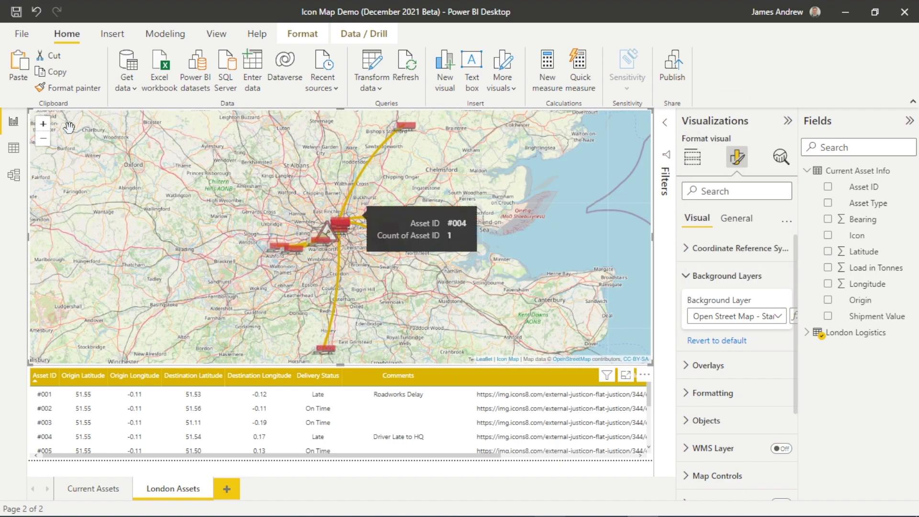
Step: Zoom to street level around Borough and pan north toward Smithfield
left_click(43, 124)
left_click(43, 124)
left_click(43, 124)
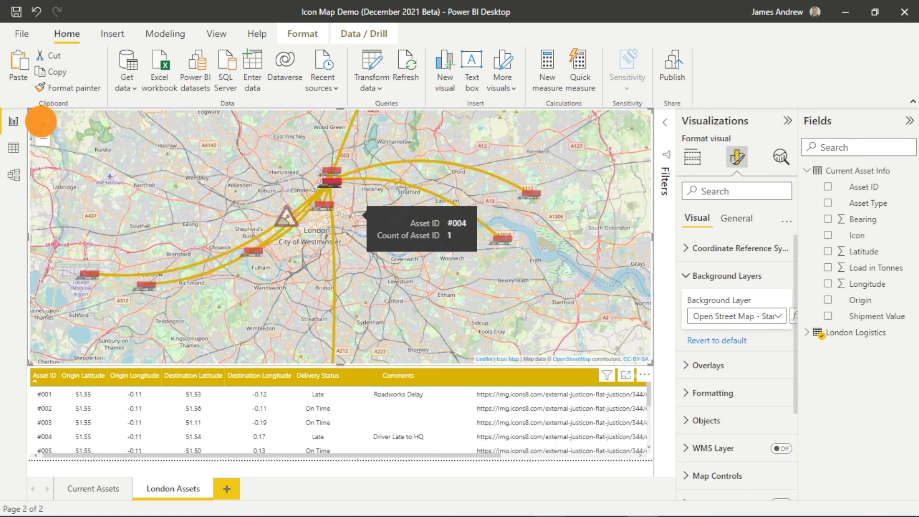
left_click(43, 124)
left_click(43, 124)
left_click(43, 124)
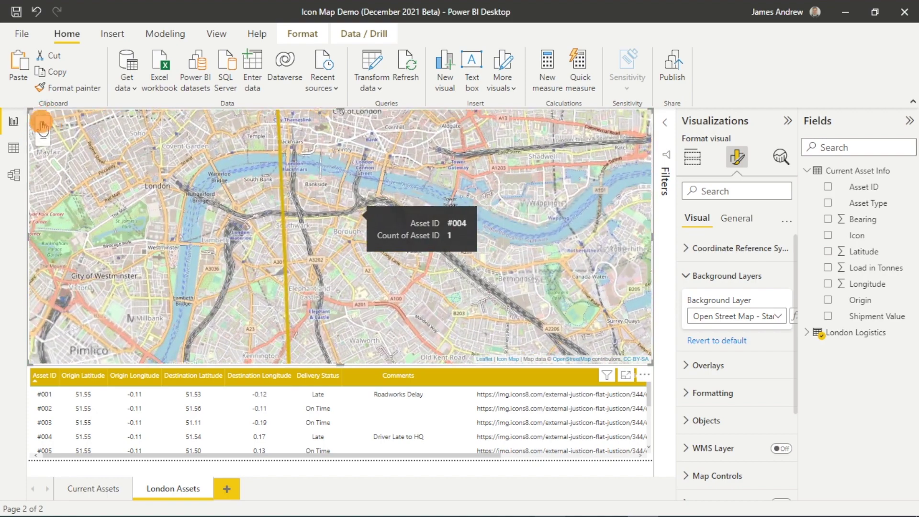
left_click(43, 124)
left_click(43, 124)
left_click(43, 124)
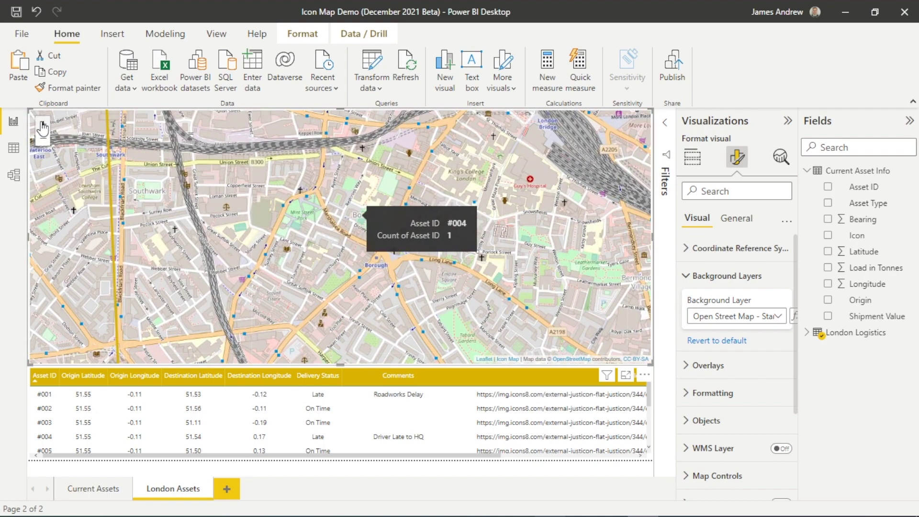
mouse_move(143, 177)
left_mouse_down()
mouse_move(246, 242)
mouse_move(304, 433)
left_mouse_up()
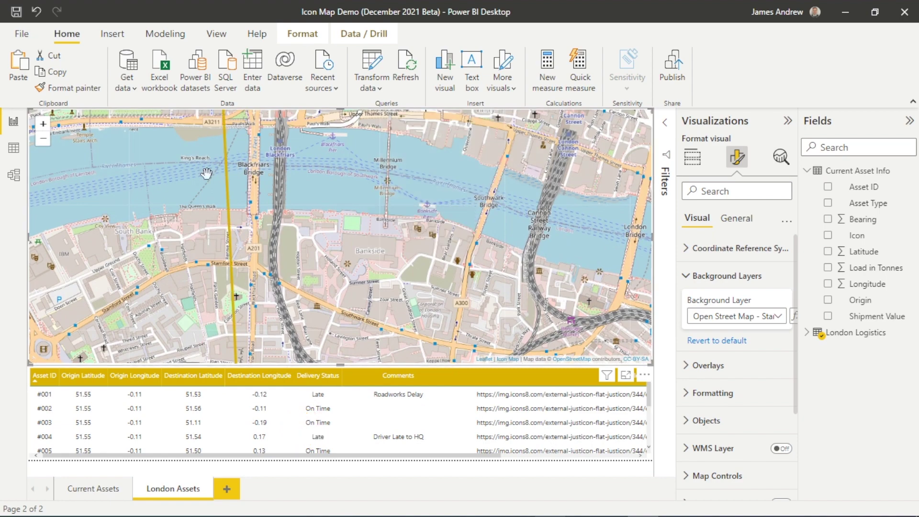
left_click(266, 156)
left_click_drag(266, 157, 339, 317)
left_click_drag(412, 258, 403, 354)
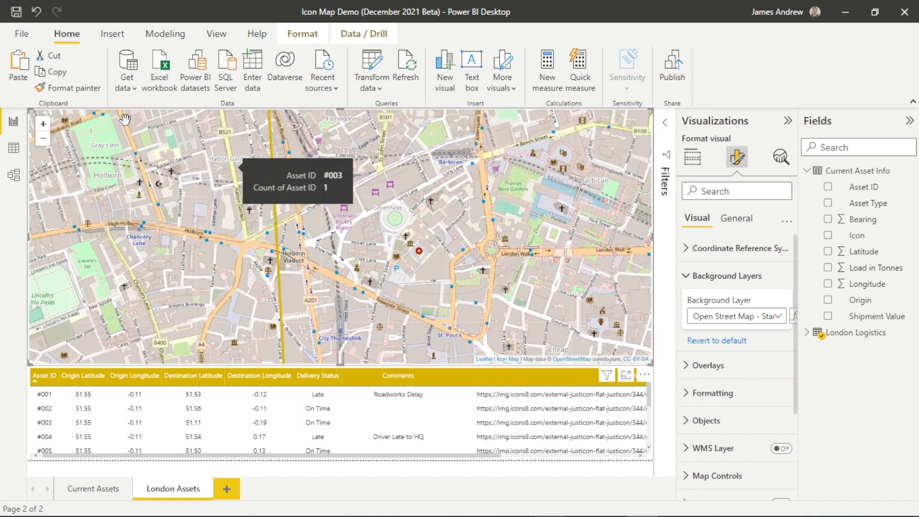
Step: Zoom out to the South-East and switch to the grey Open Street Map - wm… basemap
left_click(43, 139)
left_click(43, 140)
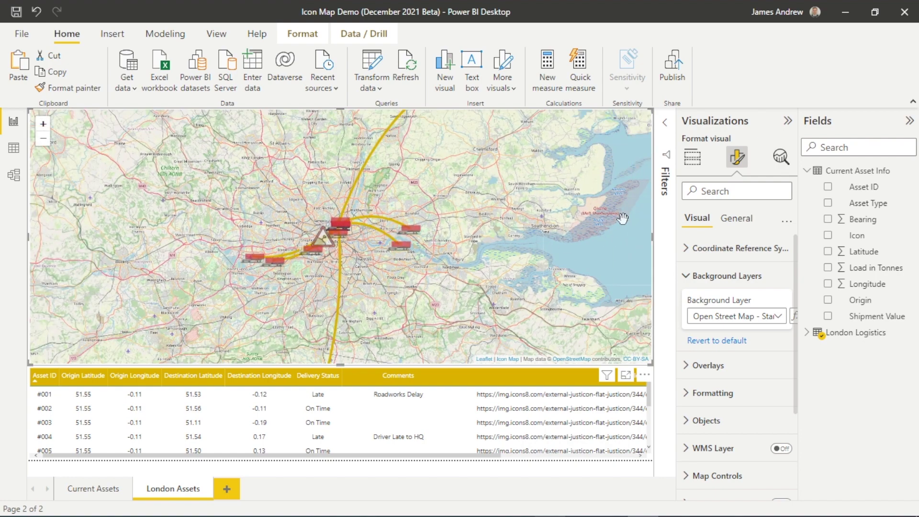
left_click(759, 316)
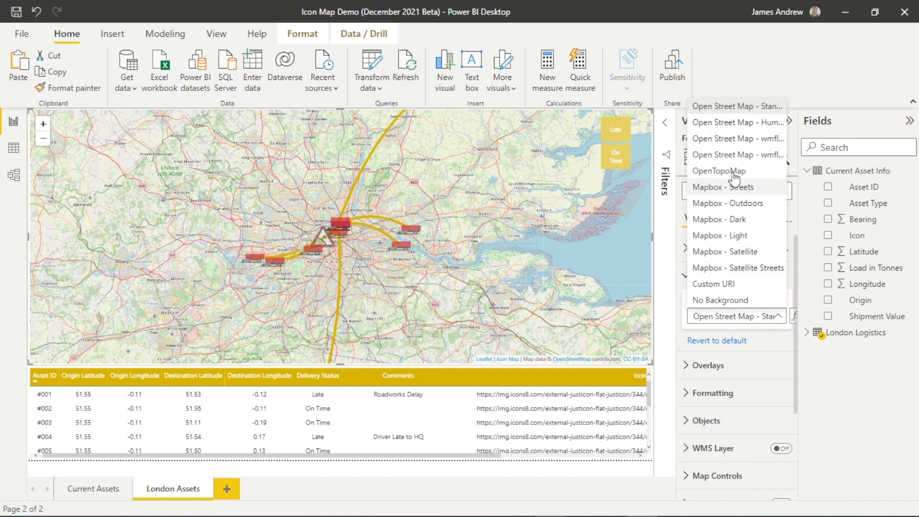
left_click(730, 136)
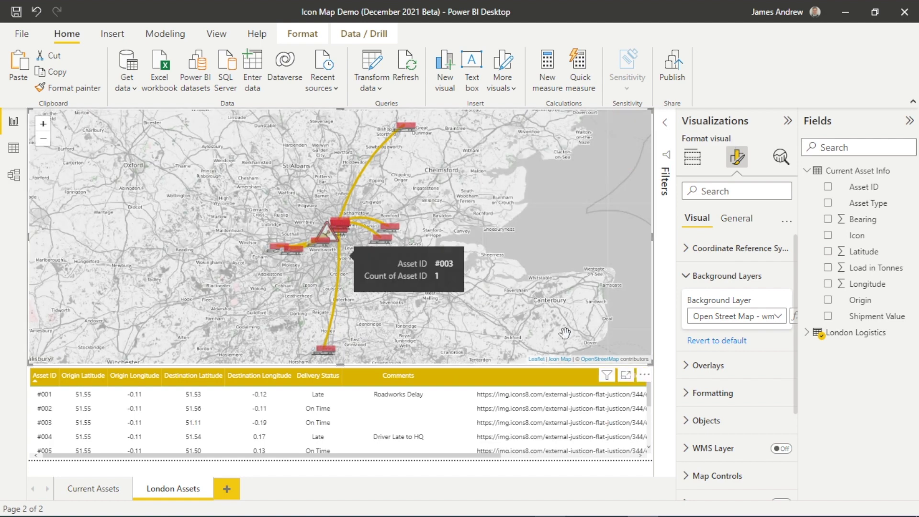
left_click(684, 276)
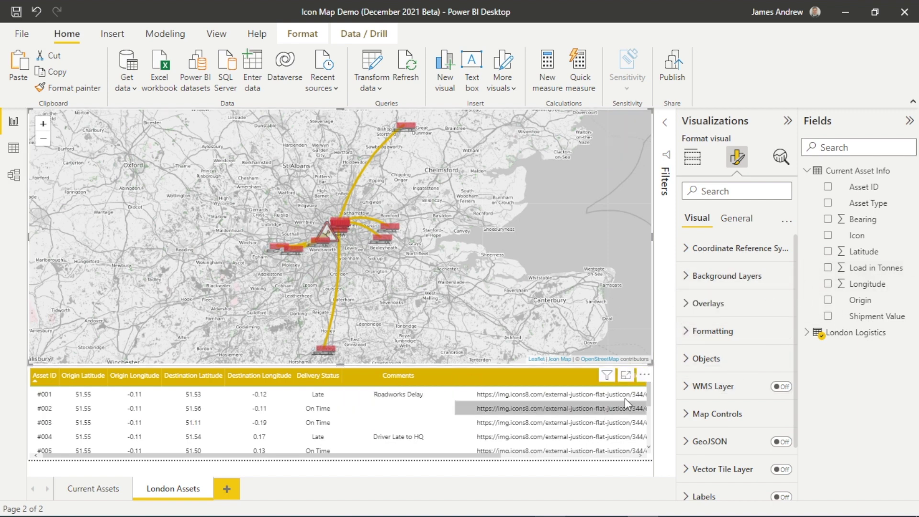
mouse_move(326, 237)
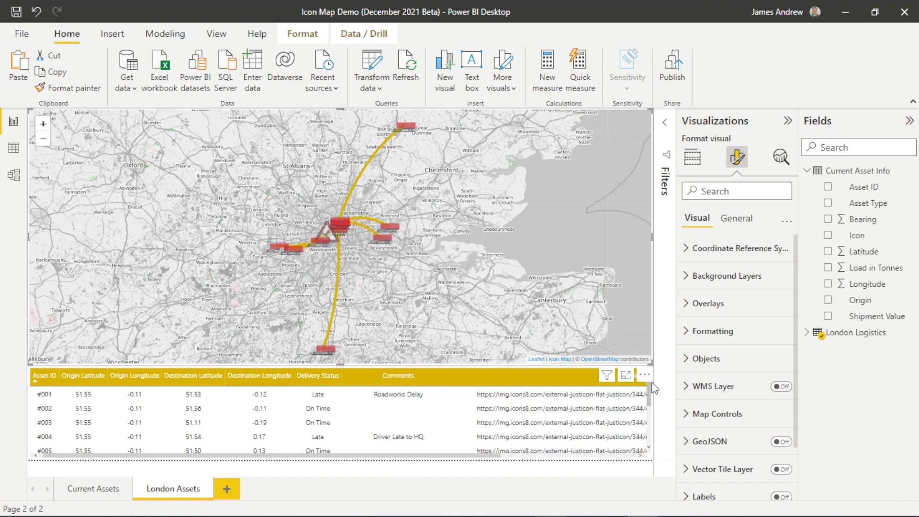
left_click_drag(646, 394, 650, 451)
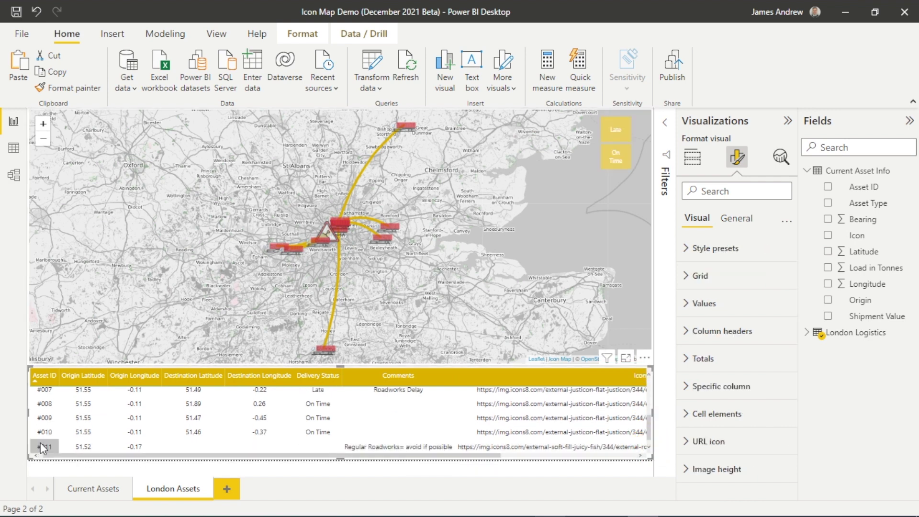
left_click_drag(649, 420, 654, 368)
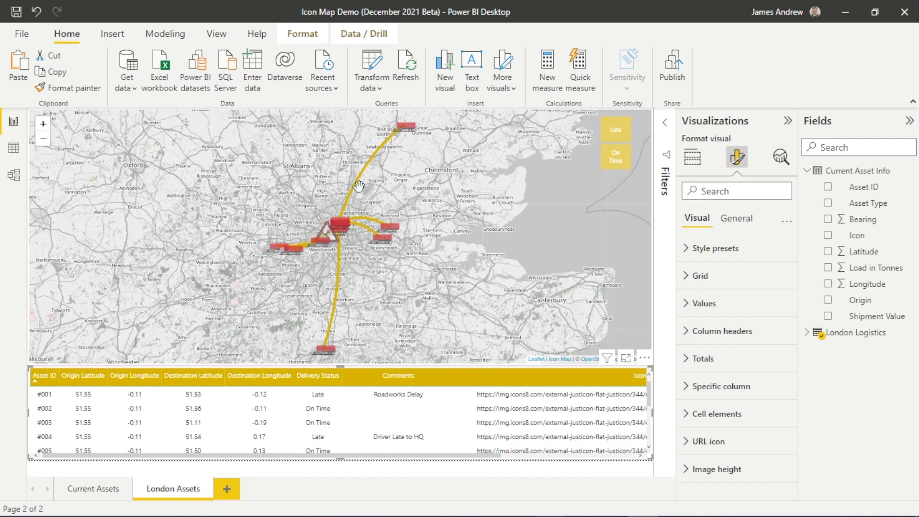
mouse_move(409, 228)
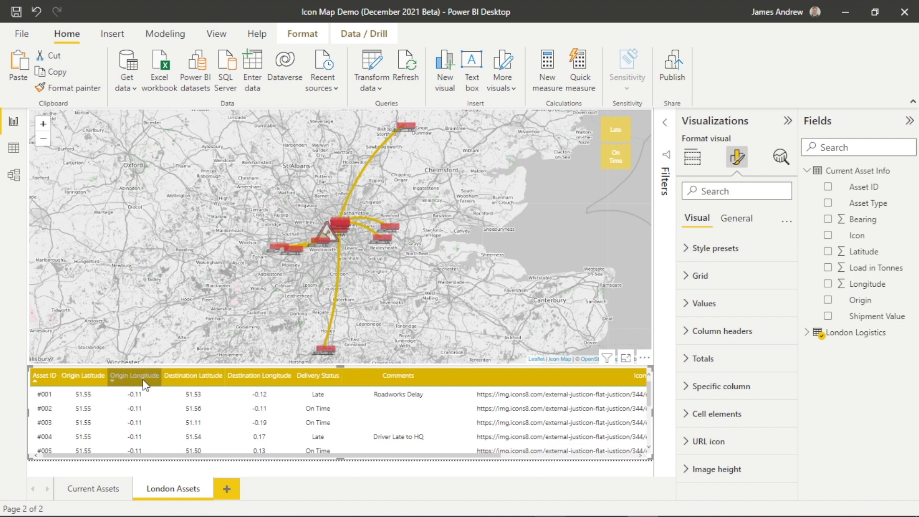
left_click(697, 151)
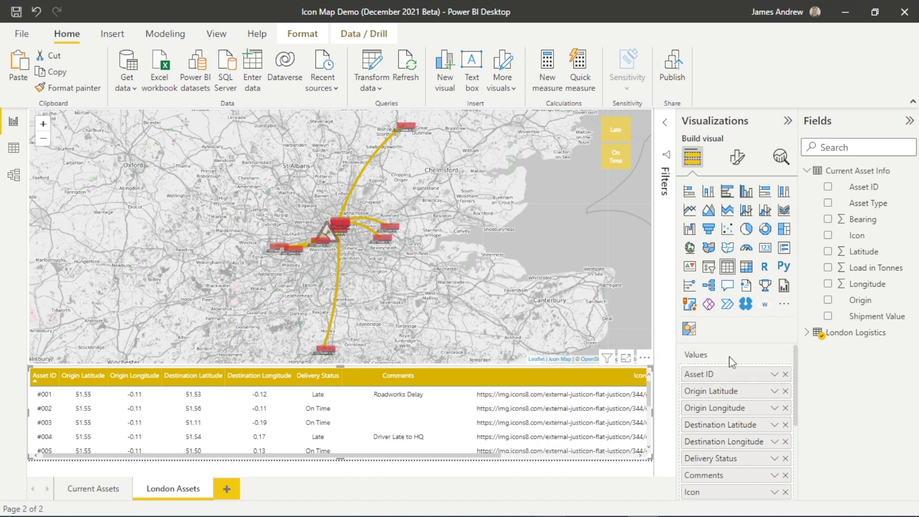
left_click(630, 289)
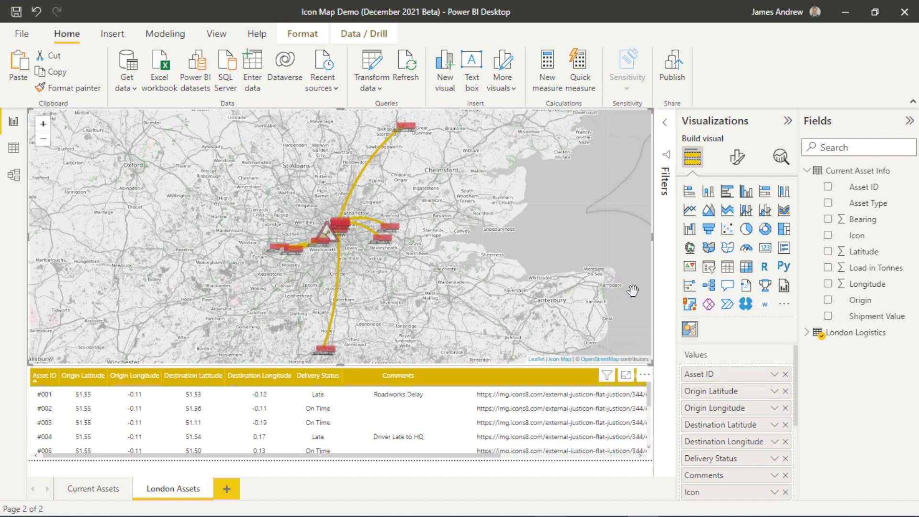
left_click(795, 361)
mouse_move(796, 361)
left_mouse_down()
mouse_move(796, 421)
mouse_move(796, 335)
mouse_move(797, 346)
left_mouse_up()
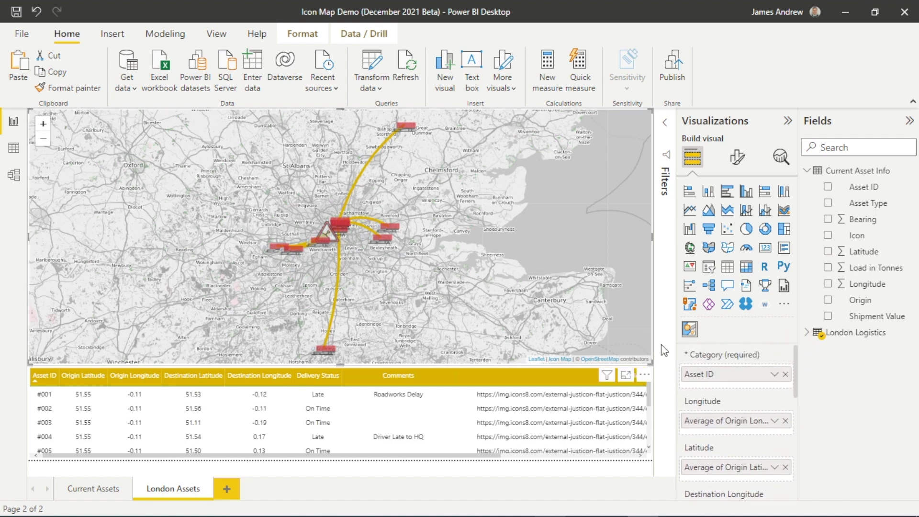
left_click(737, 157)
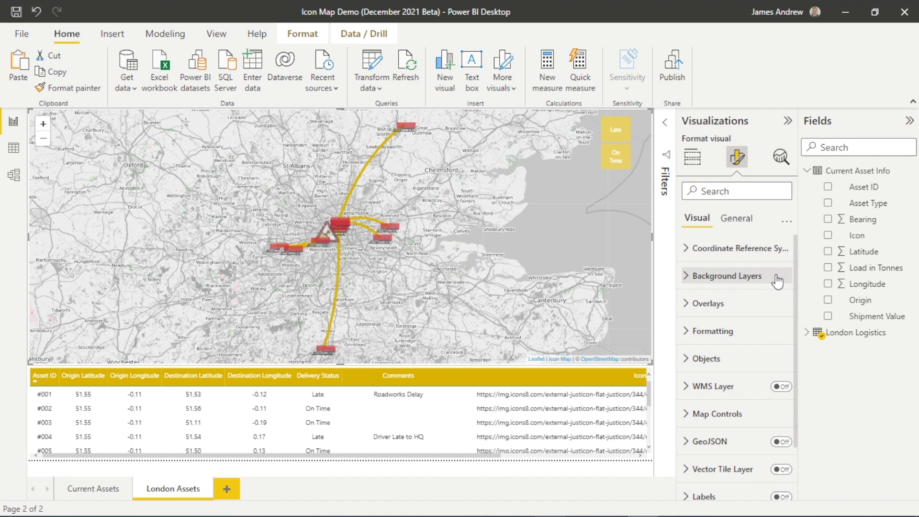
Step: Expand Objects and scroll through image rotation and circle size down to Line behaviour
left_click_drag(795, 282, 804, 331)
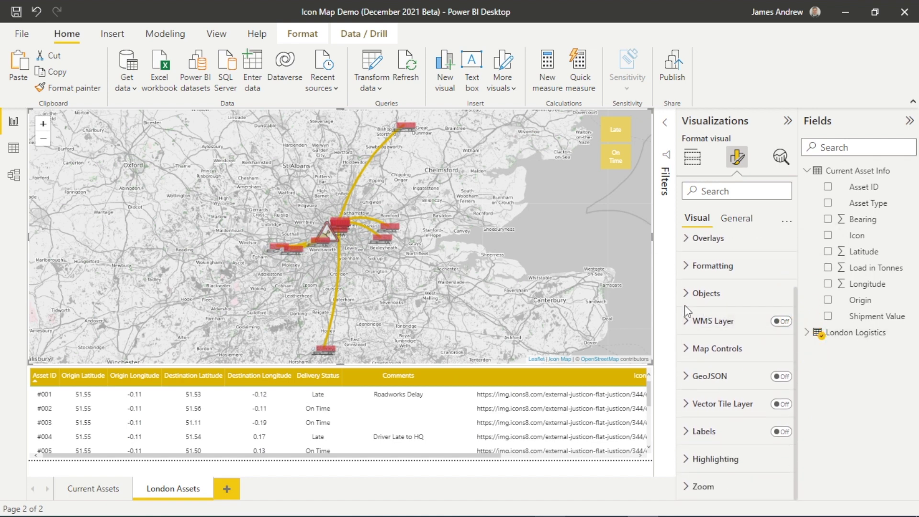
left_click(698, 292)
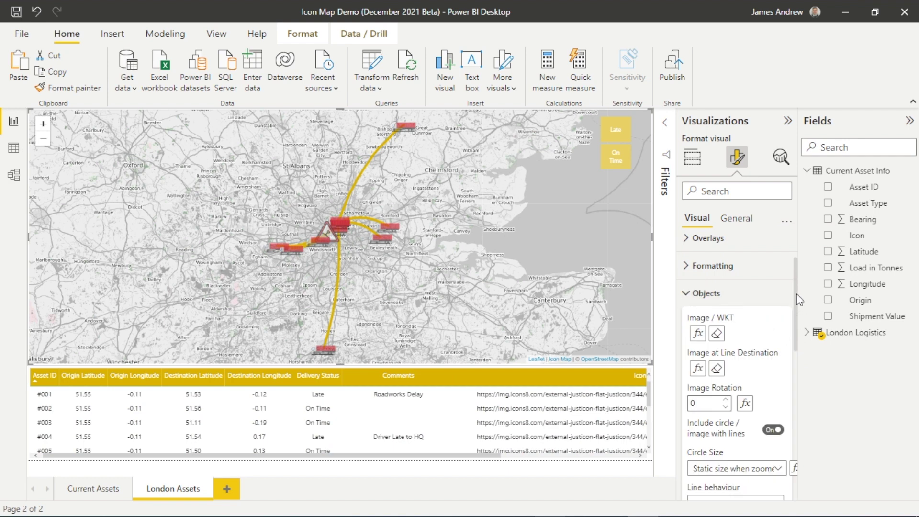
left_click_drag(794, 293, 799, 315)
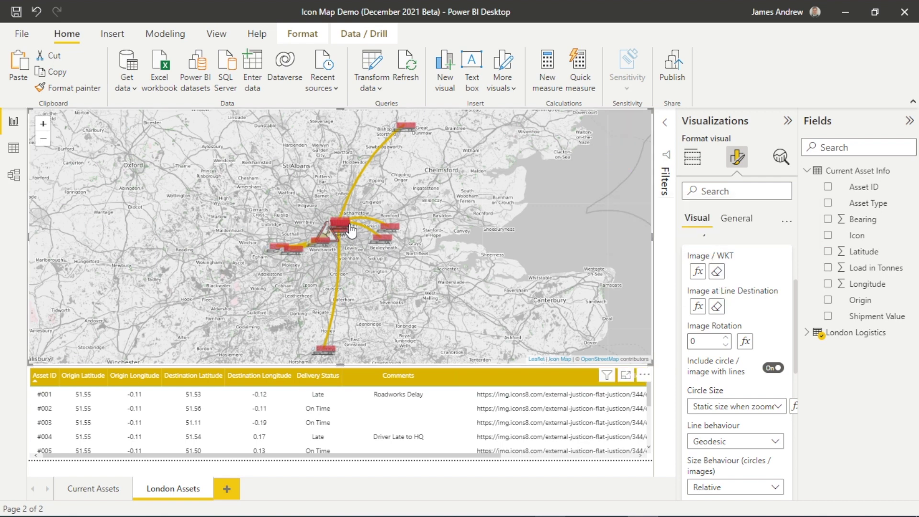
mouse_move(338, 225)
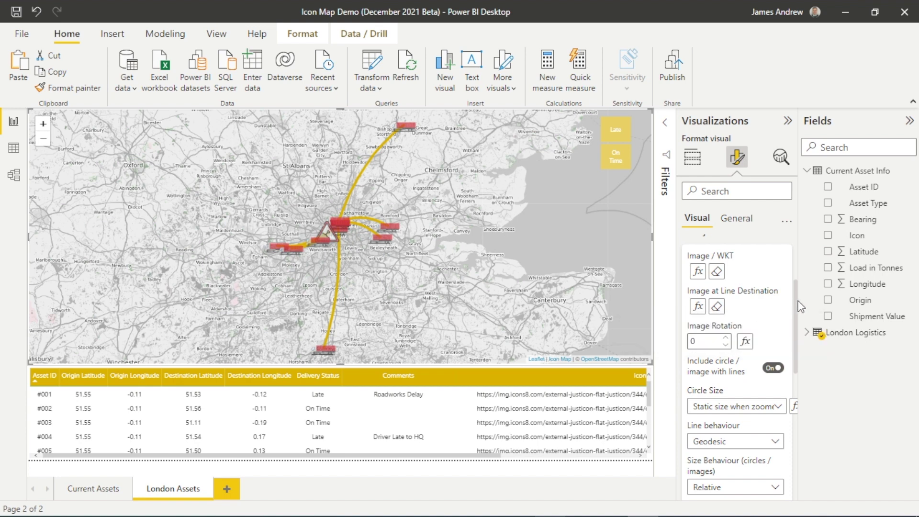
left_click_drag(797, 301, 793, 321)
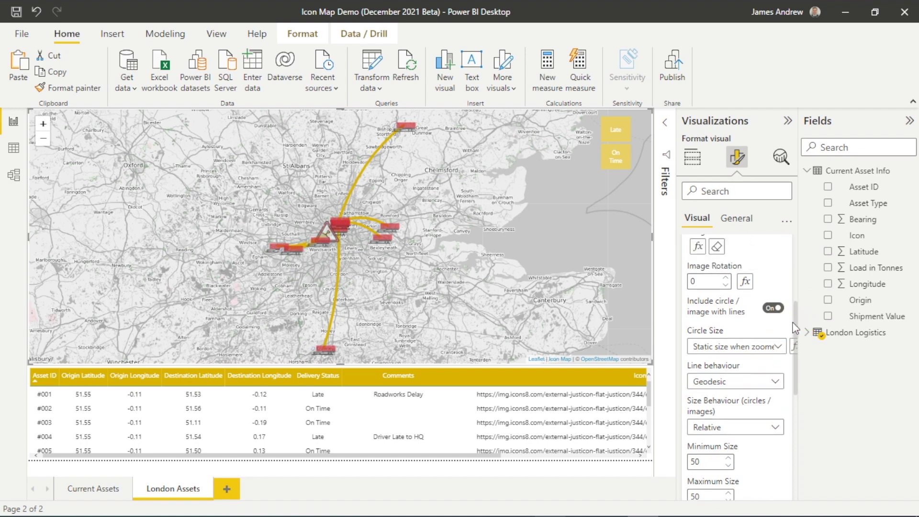
Step: Try Straight line behaviour, switch back to Geodesic, and collapse Objects
left_click(778, 382)
left_click(736, 397)
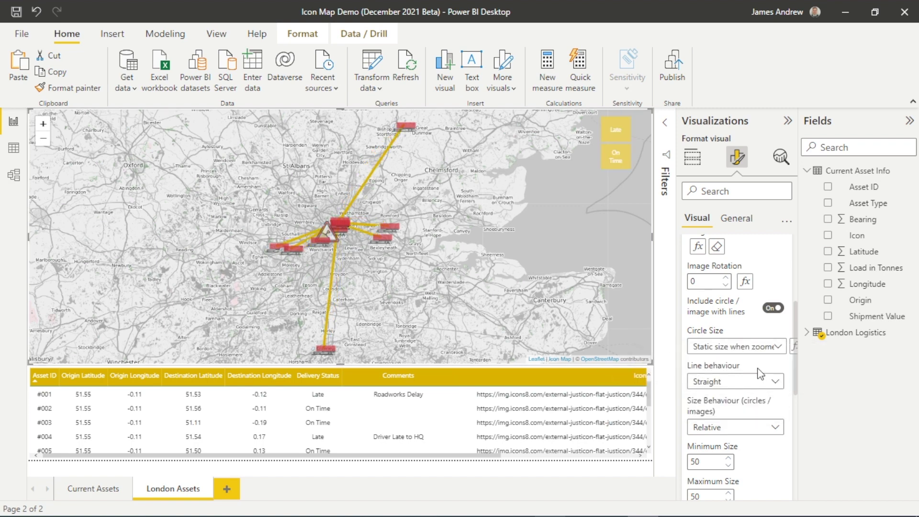
left_click(775, 383)
left_click(763, 412)
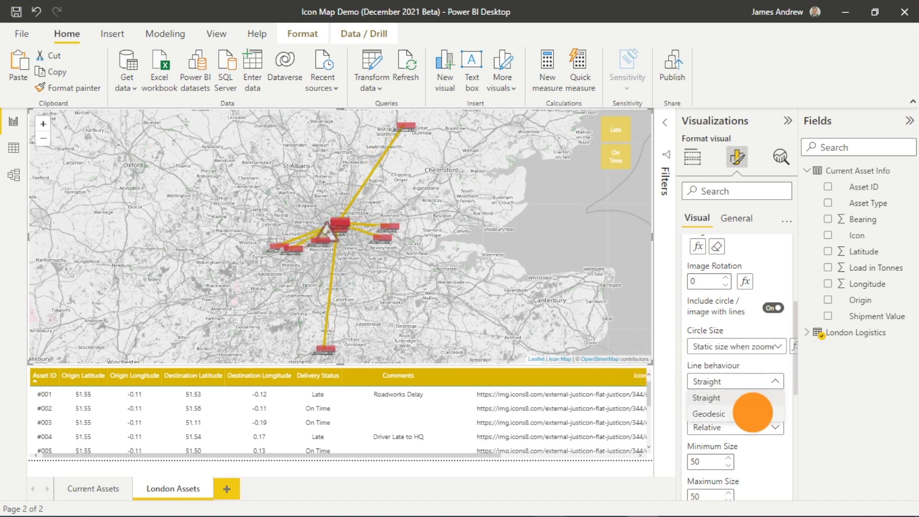
left_click_drag(794, 344, 784, 243)
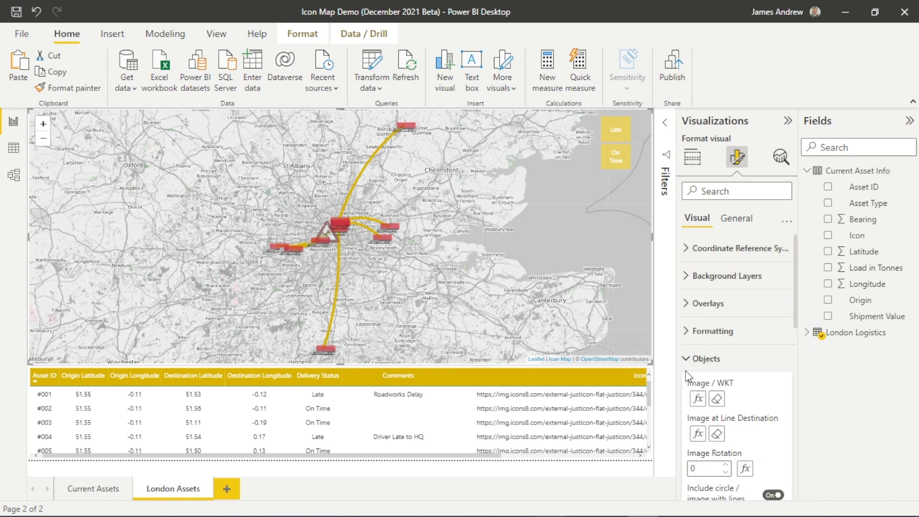
left_click(686, 359)
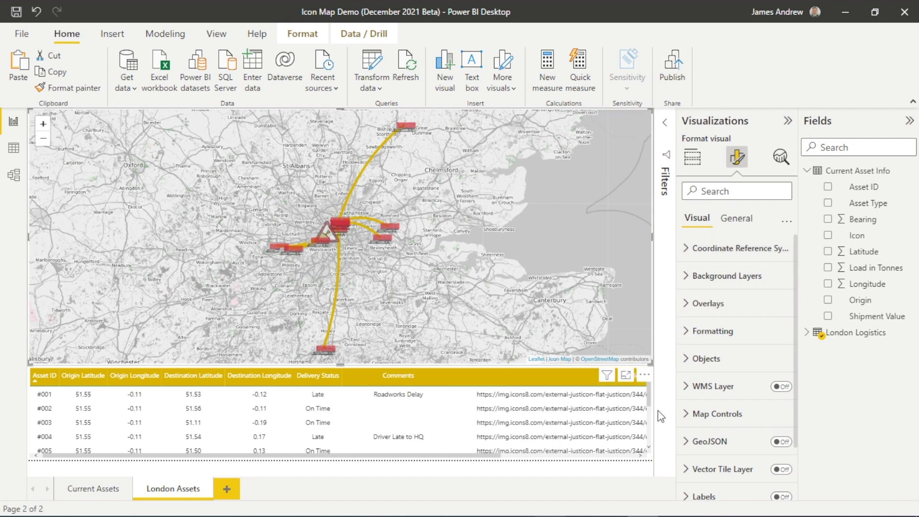
left_click(640, 475)
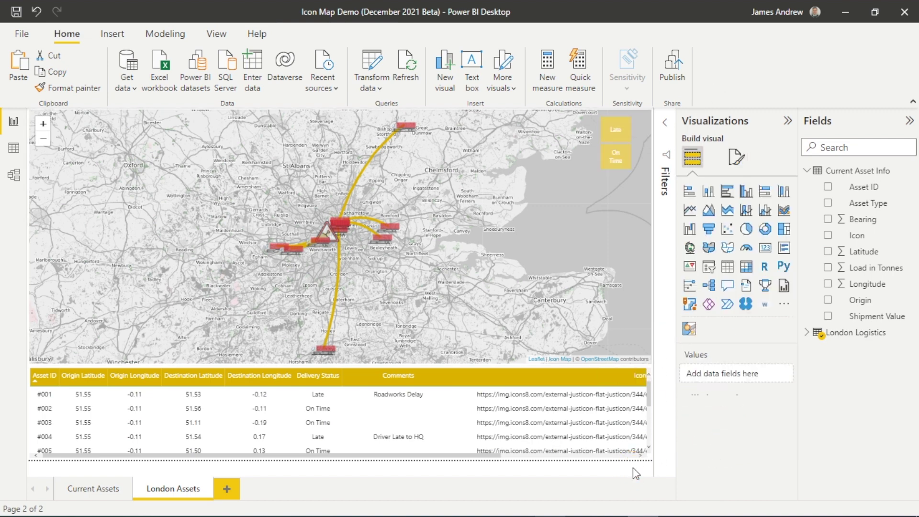
left_click(615, 129)
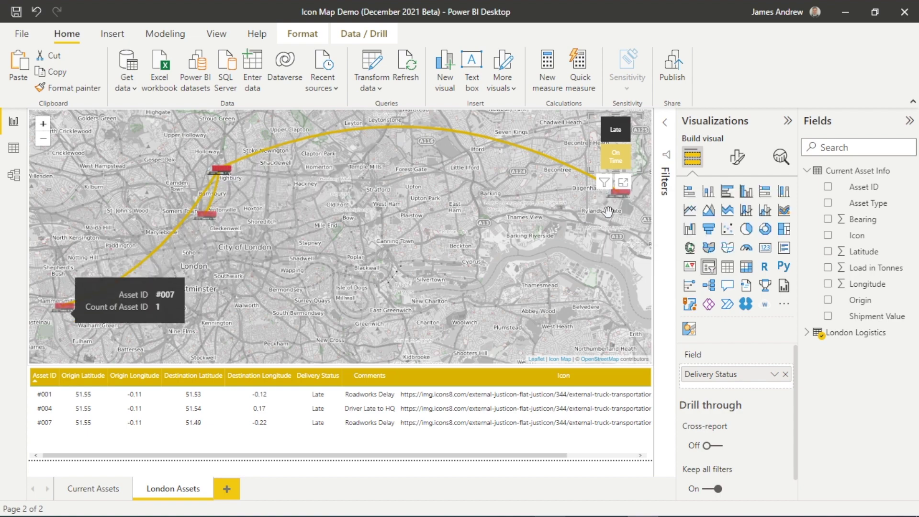
left_click(623, 160)
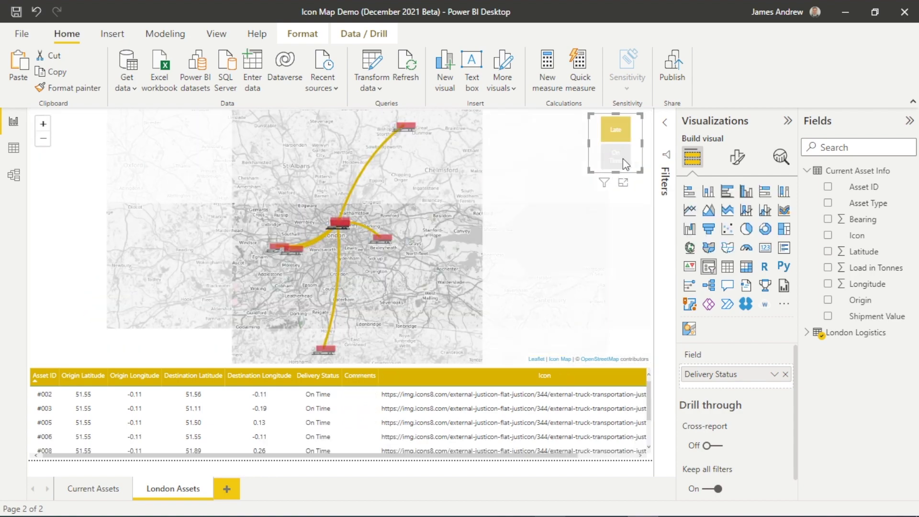
left_click(620, 158)
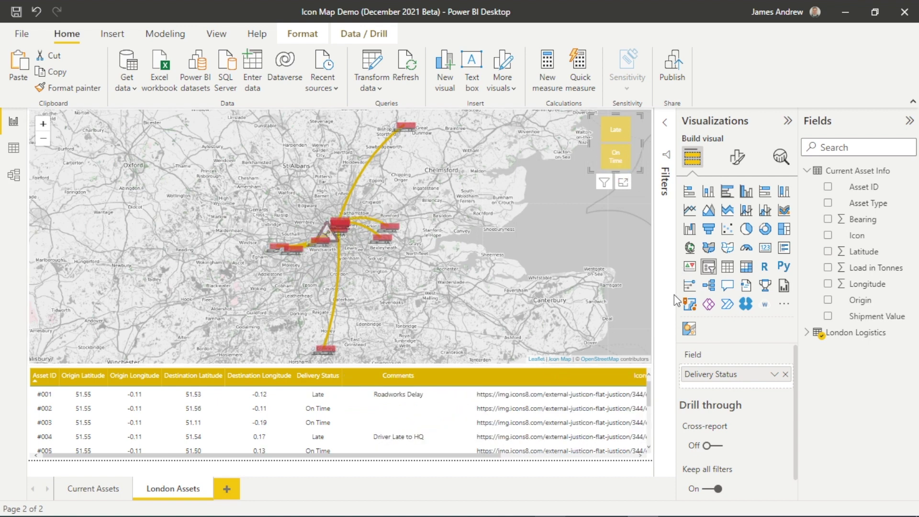
left_click(602, 482)
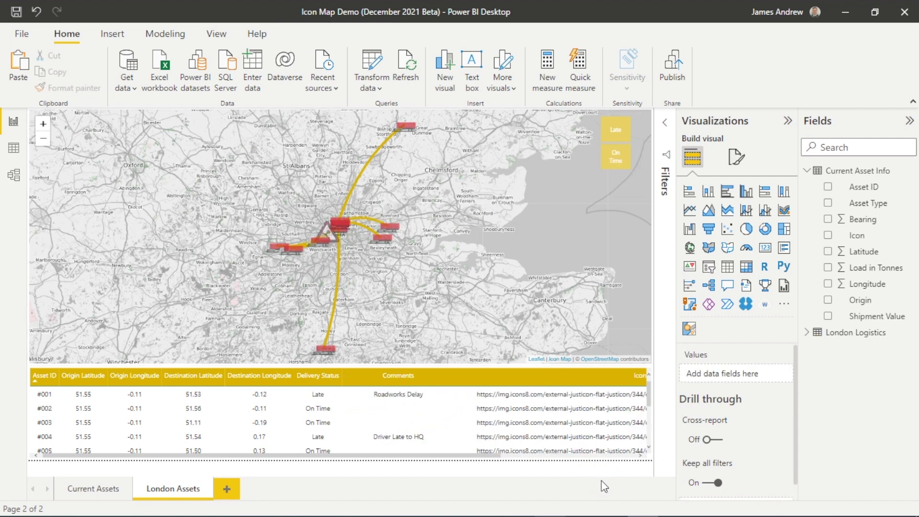